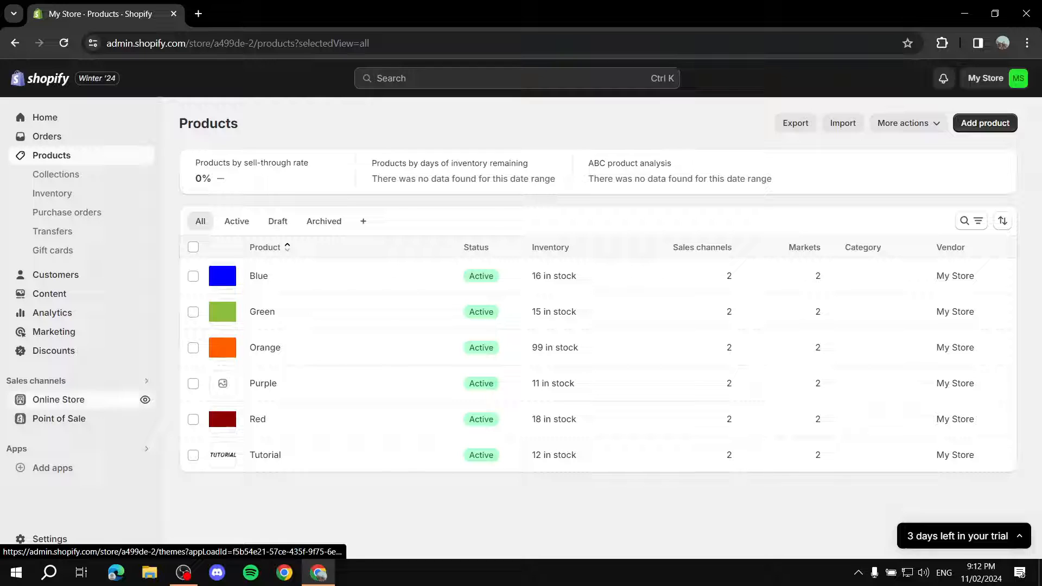
Step: Open the online store's Main menu from the navigation settings and expand its Products item to view the nested entries
click(59, 399)
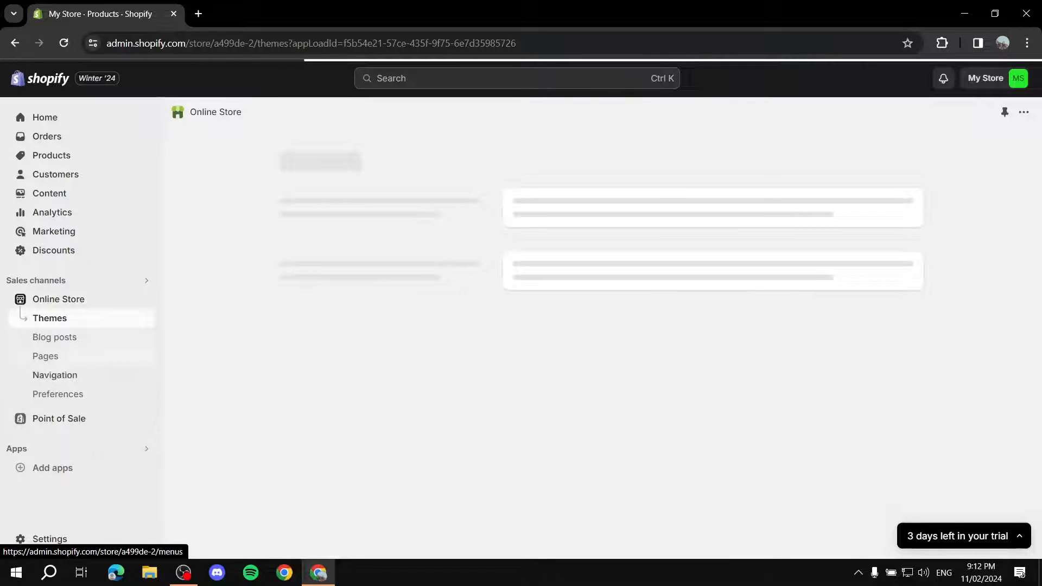
click(55, 375)
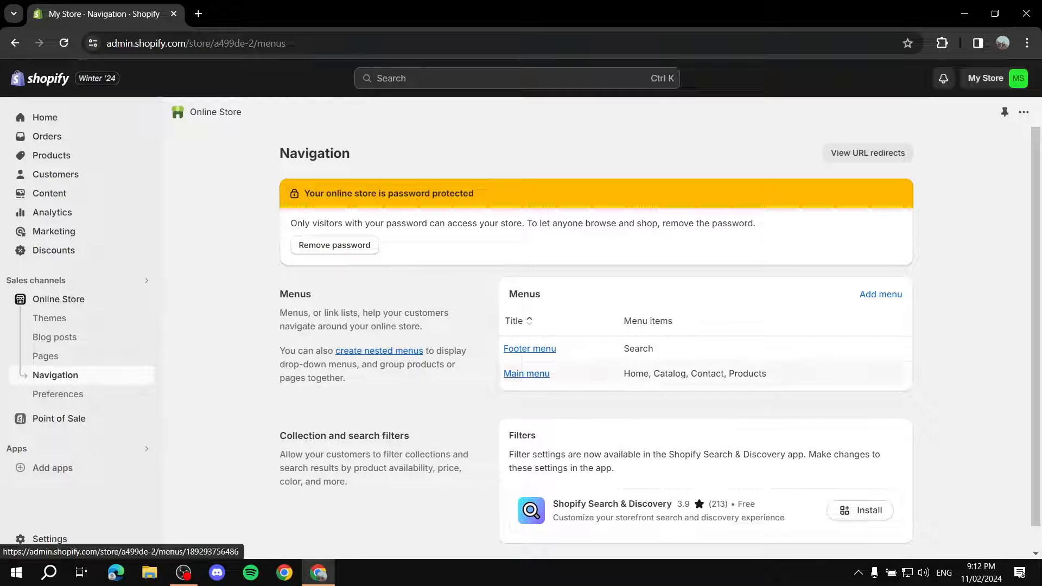
click(526, 374)
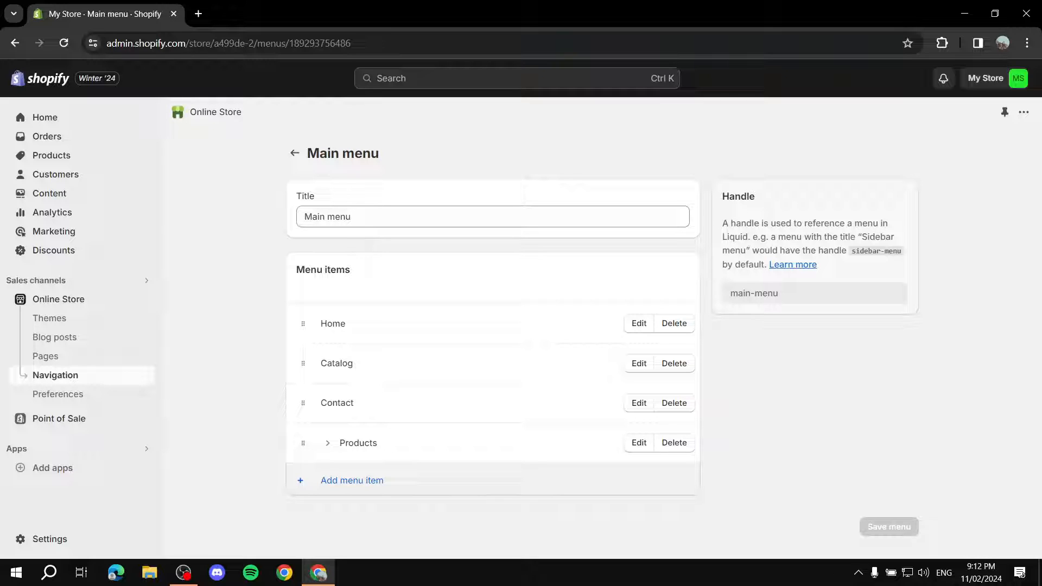
click(328, 443)
scroll(489, 380, down, 1)
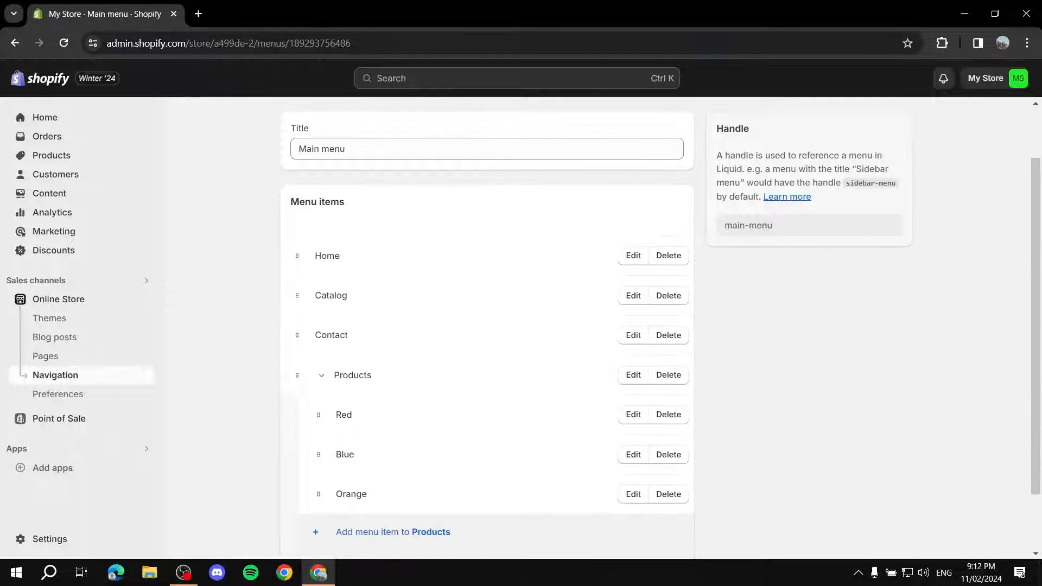
scroll(489, 326, down, 1)
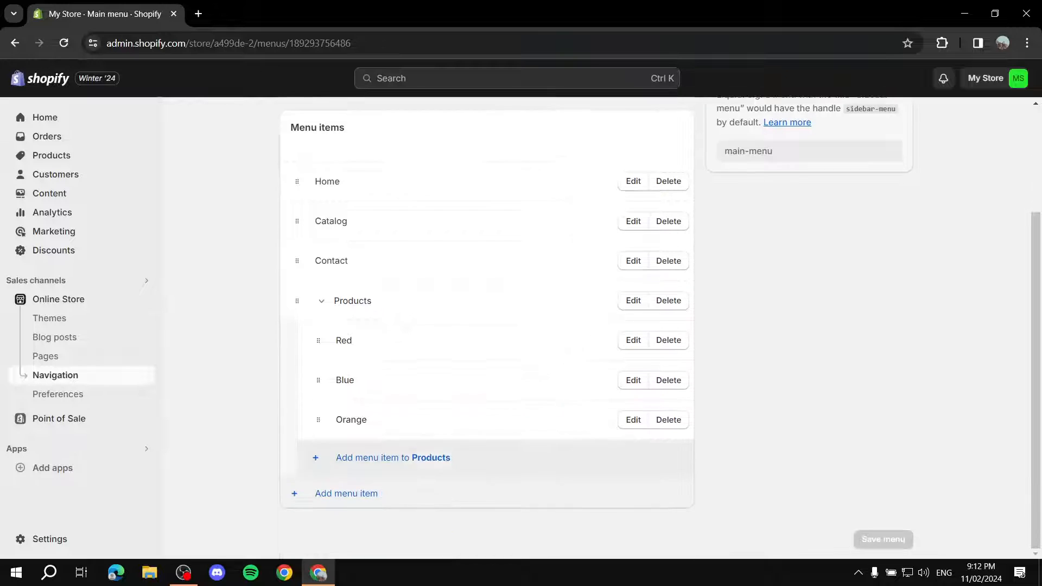
Step: Move Red out of Products to the top level, nest it under Blue, and return it to first place under Products
drag(318, 341, 278, 374)
drag(319, 419, 272, 344)
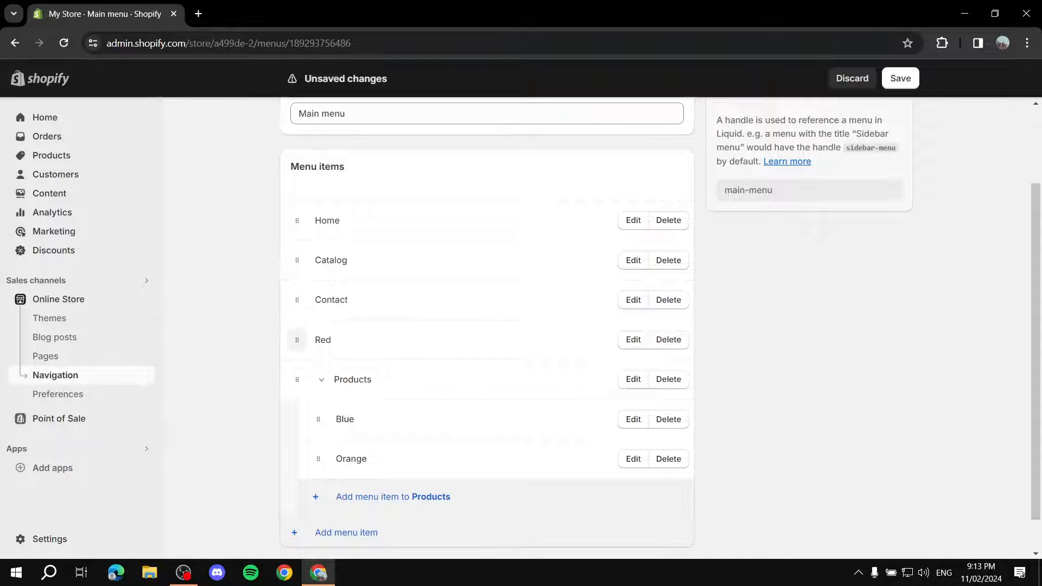
drag(297, 340, 334, 402)
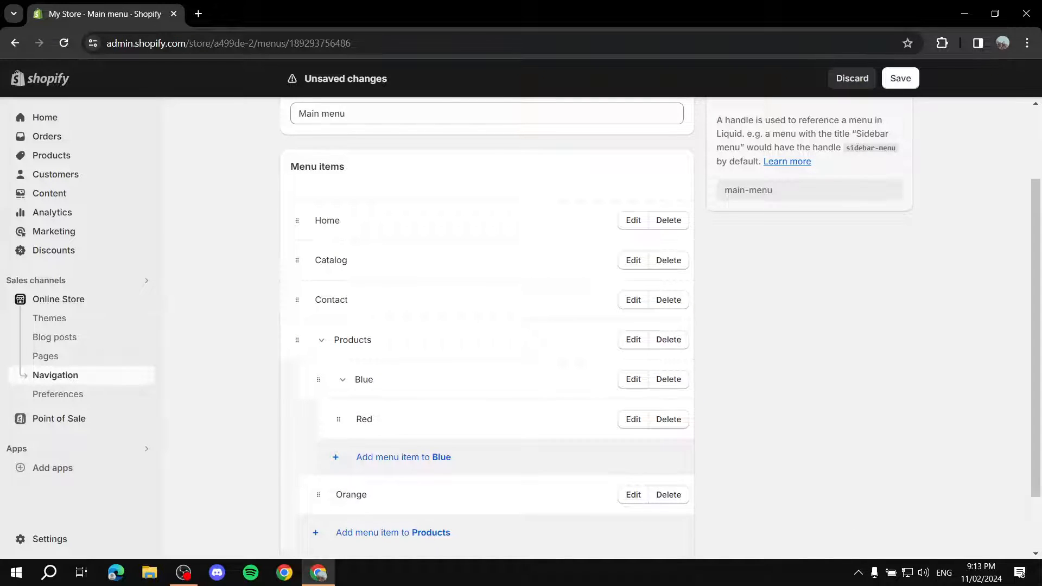
drag(338, 419, 319, 377)
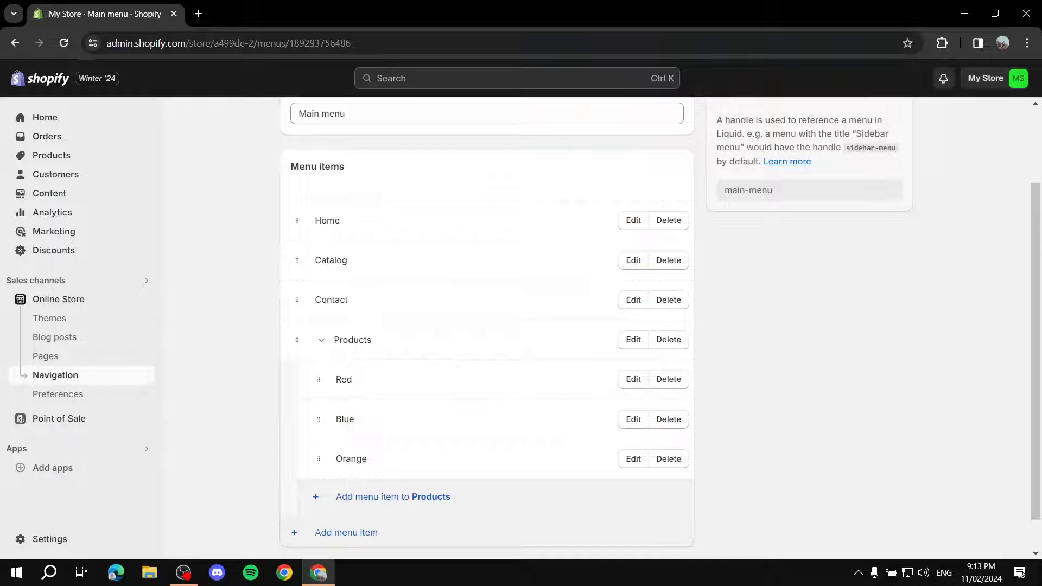
Step: Leave the Main menu, open the Dawn theme for customization and display its Header section settings
scroll(487, 337, down, 1)
scroll(488, 336, up, 3)
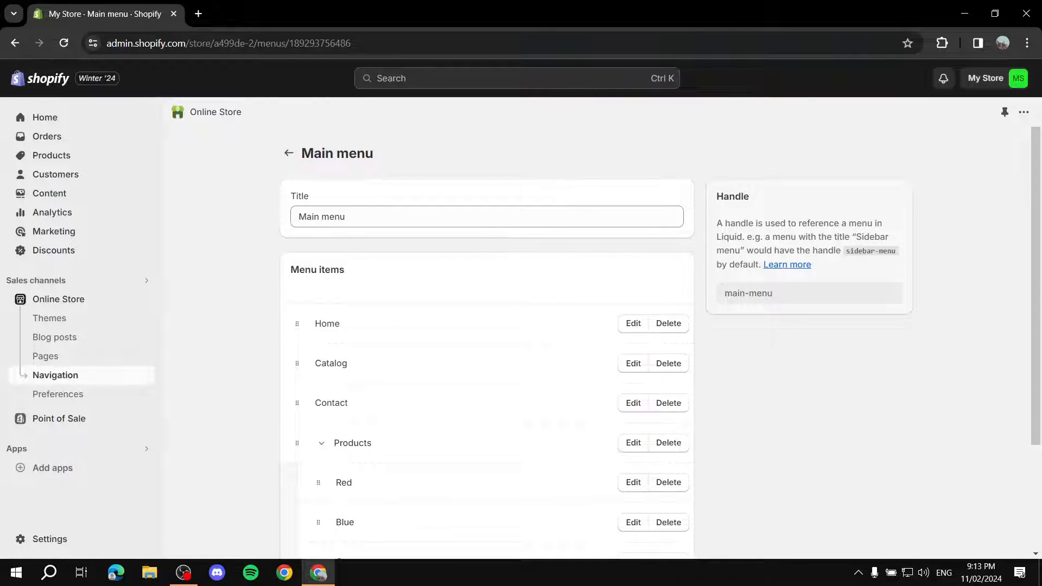
click(289, 153)
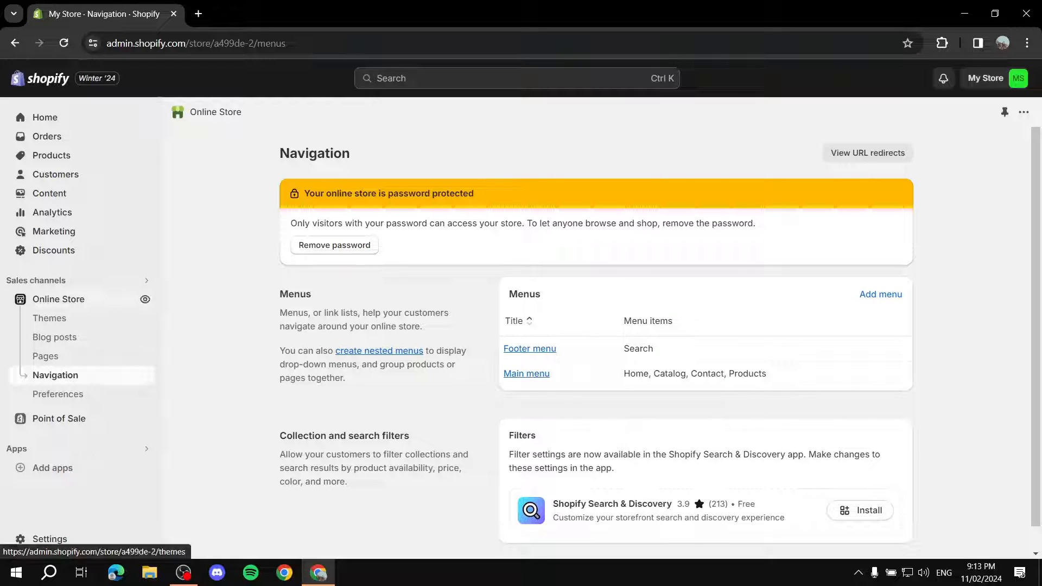
click(49, 318)
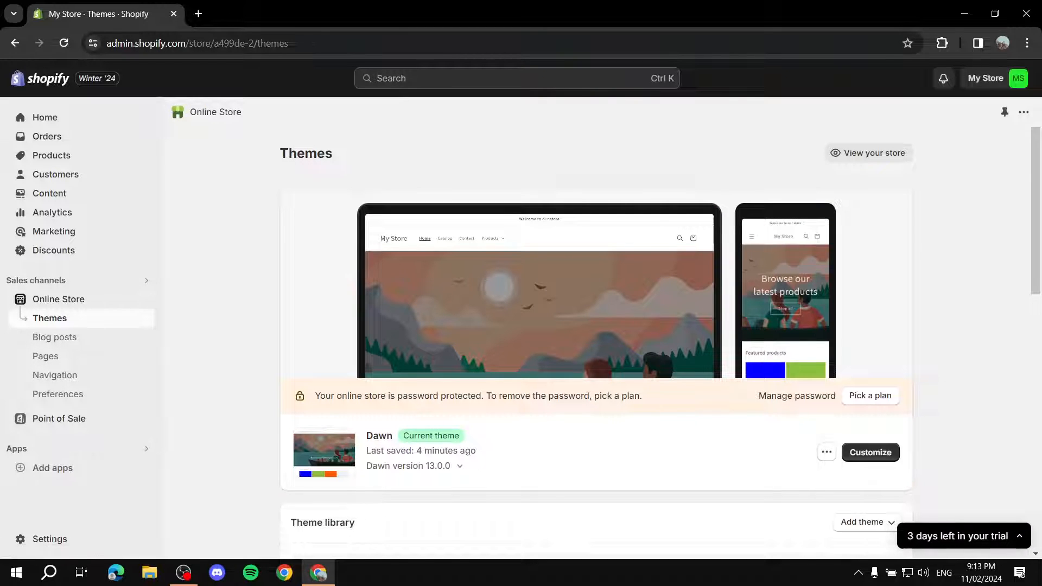
click(870, 452)
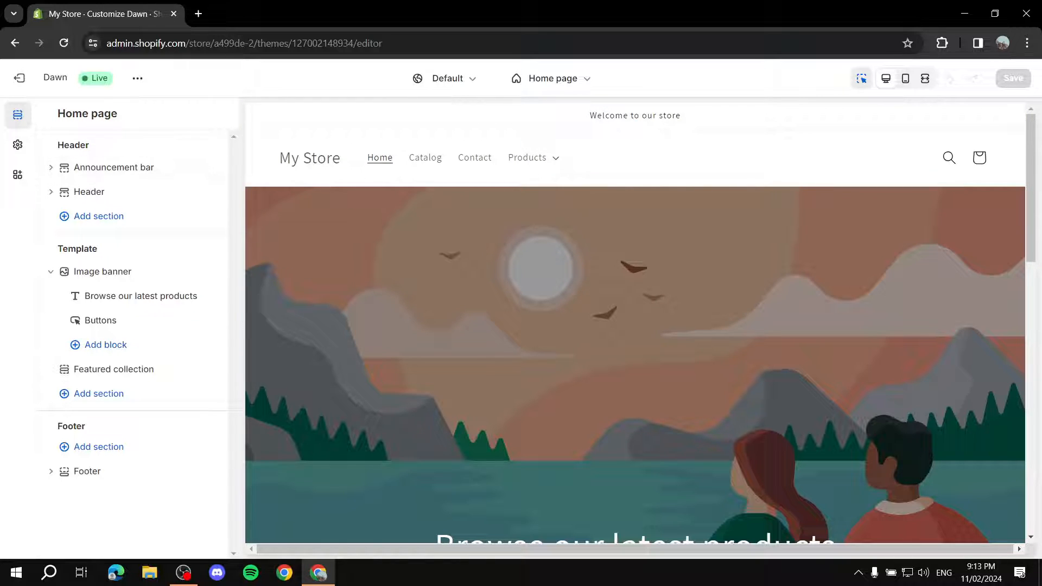
click(89, 192)
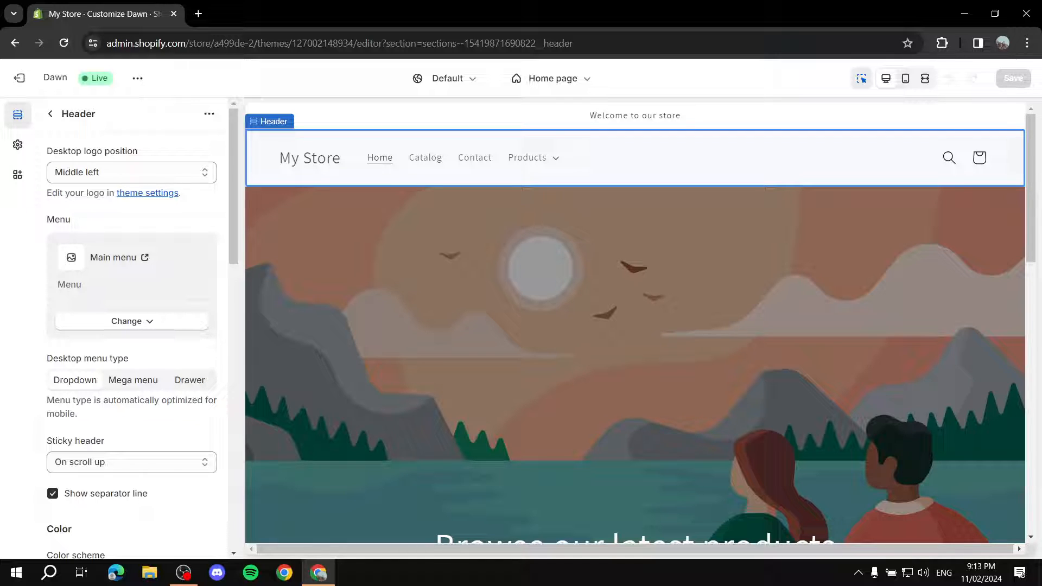
scroll(132, 325, down, 1)
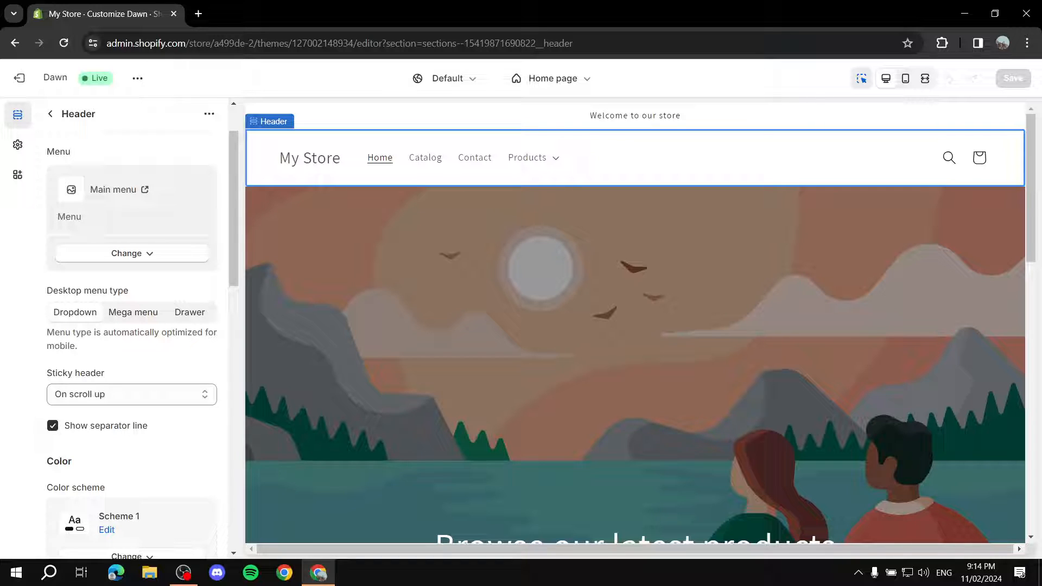
scroll(132, 326, up, 1)
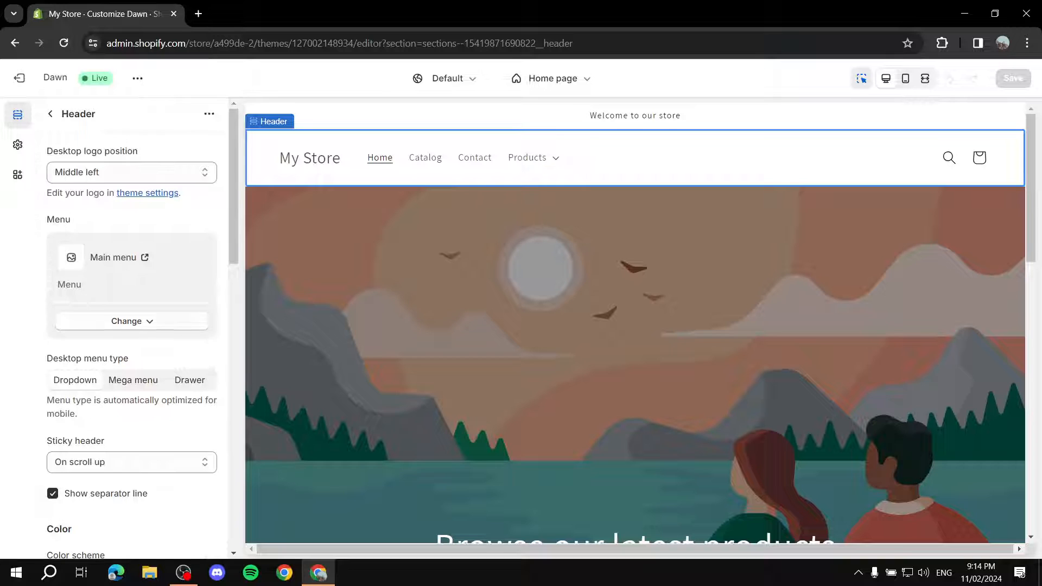
scroll(132, 325, down, 2)
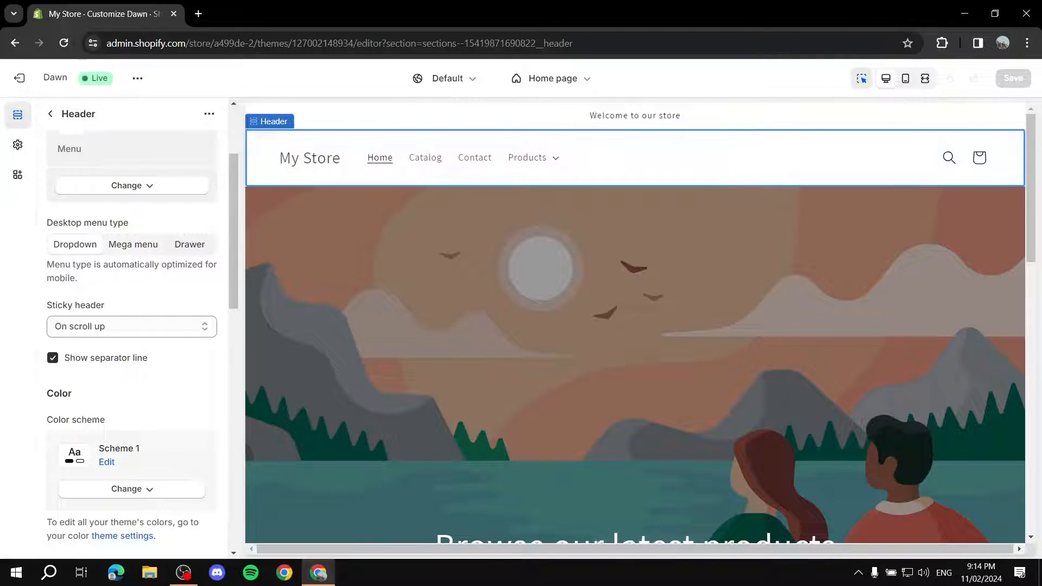
Step: Try the Mega menu desktop menu type, expand Products in the preview, and restore the Dropdown type
click(133, 244)
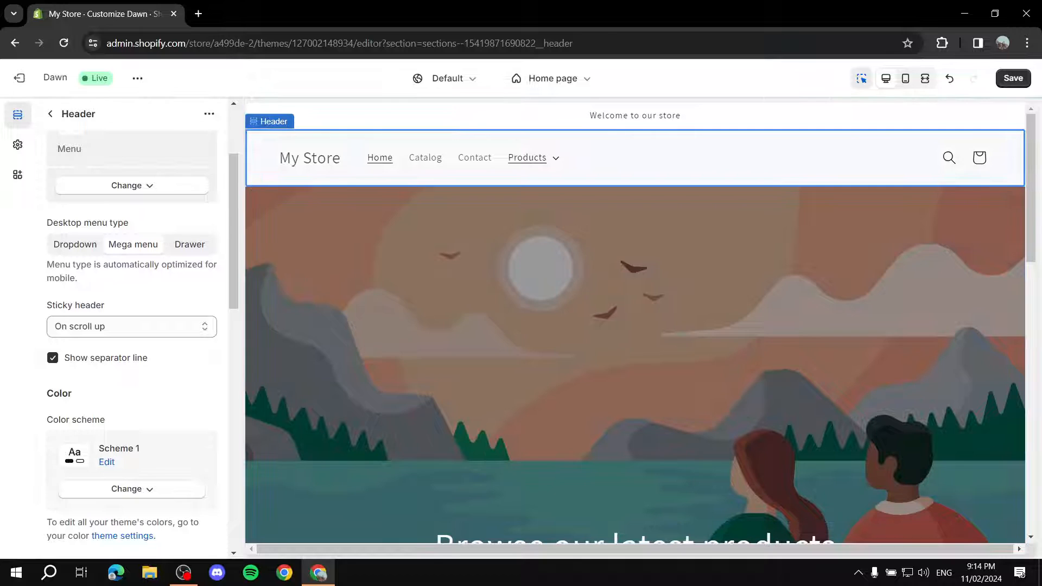
click(526, 157)
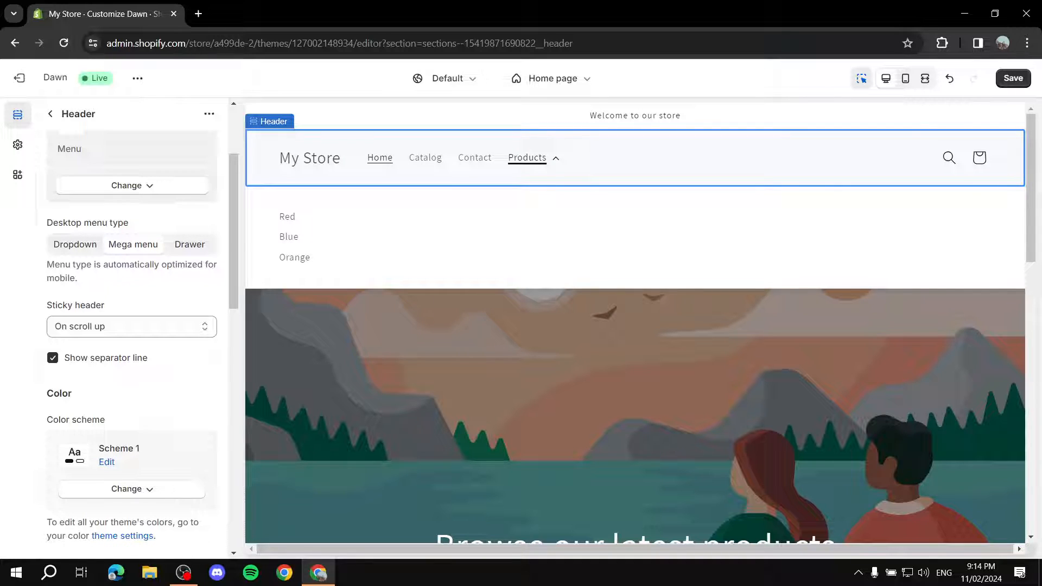
click(75, 244)
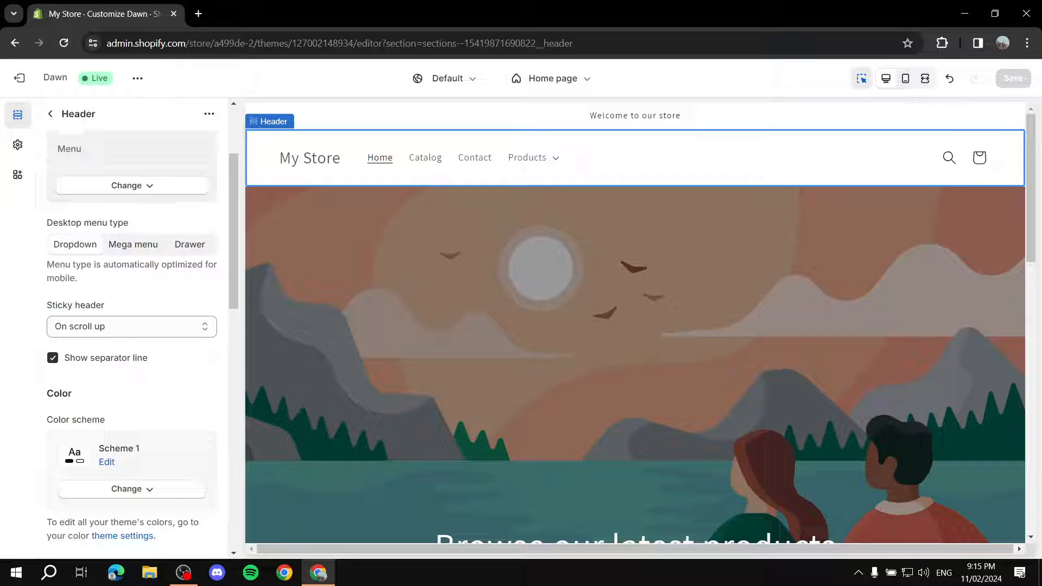
Step: Exit the theme editor and open the Shopify App Store from the store's app suggestions
click(50, 114)
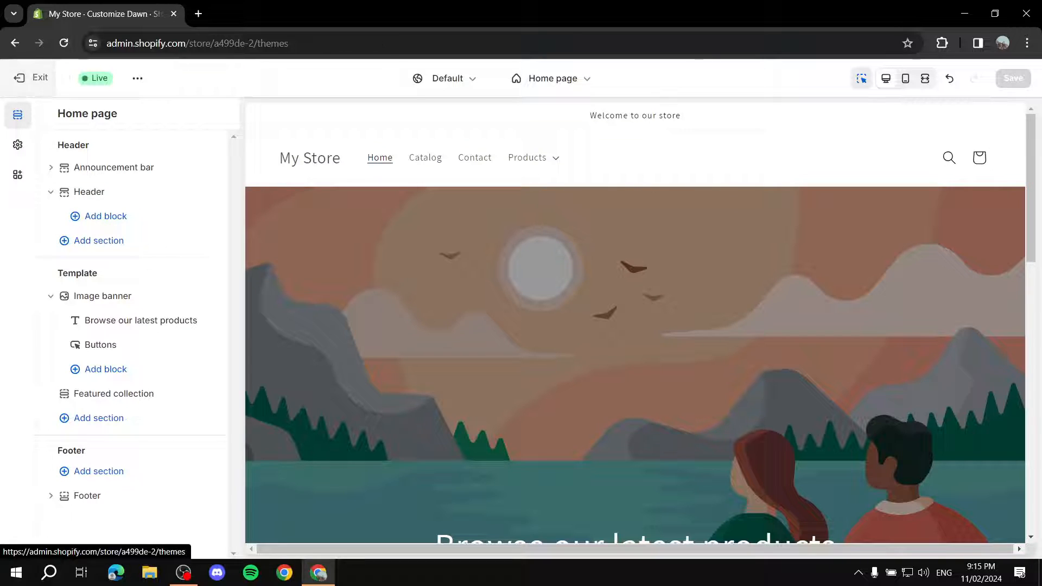
click(19, 78)
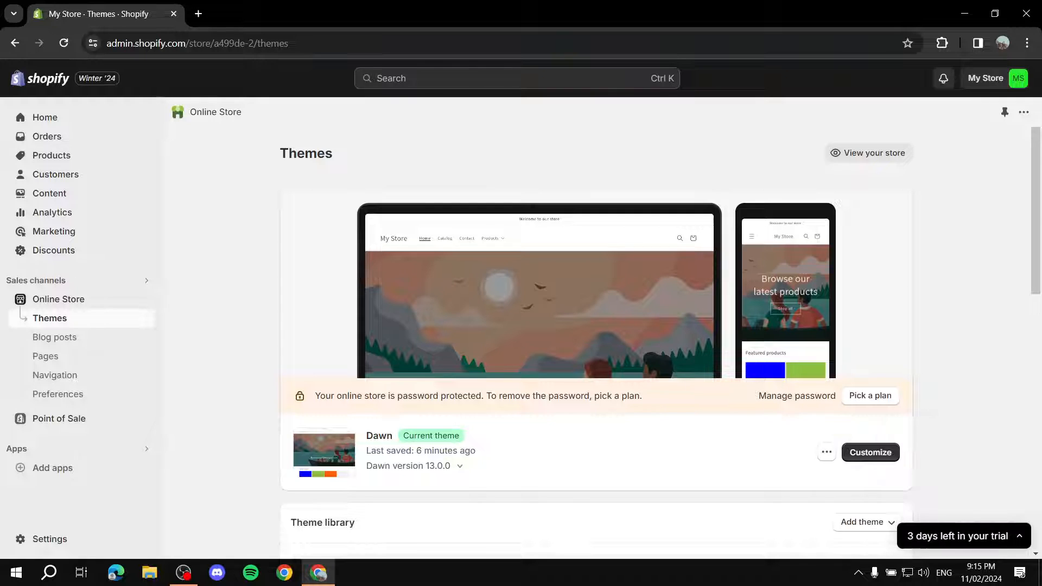
scroll(597, 325, down, 2)
scroll(597, 326, down, 3)
scroll(597, 325, up, 5)
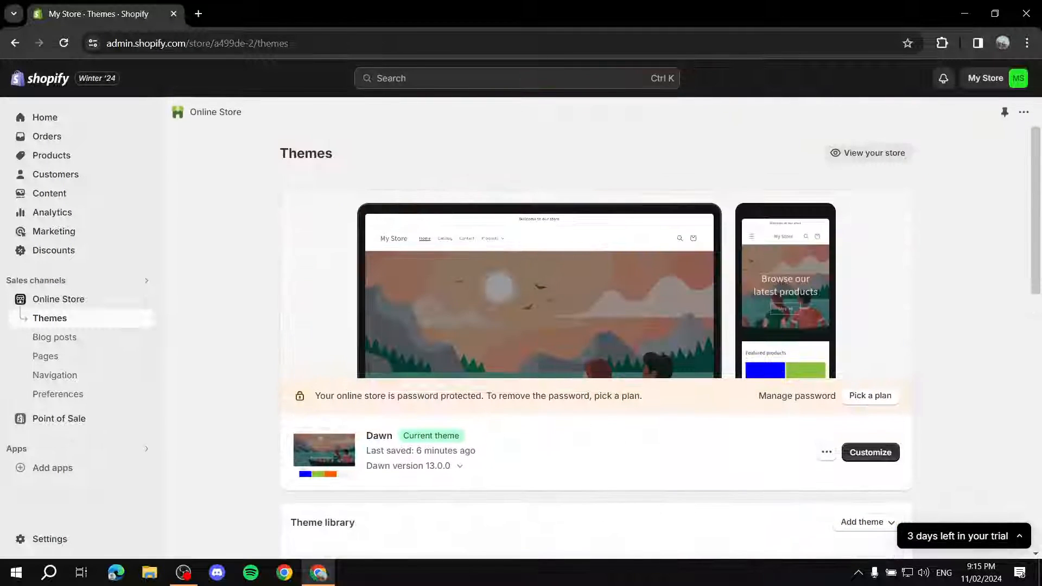
click(53, 468)
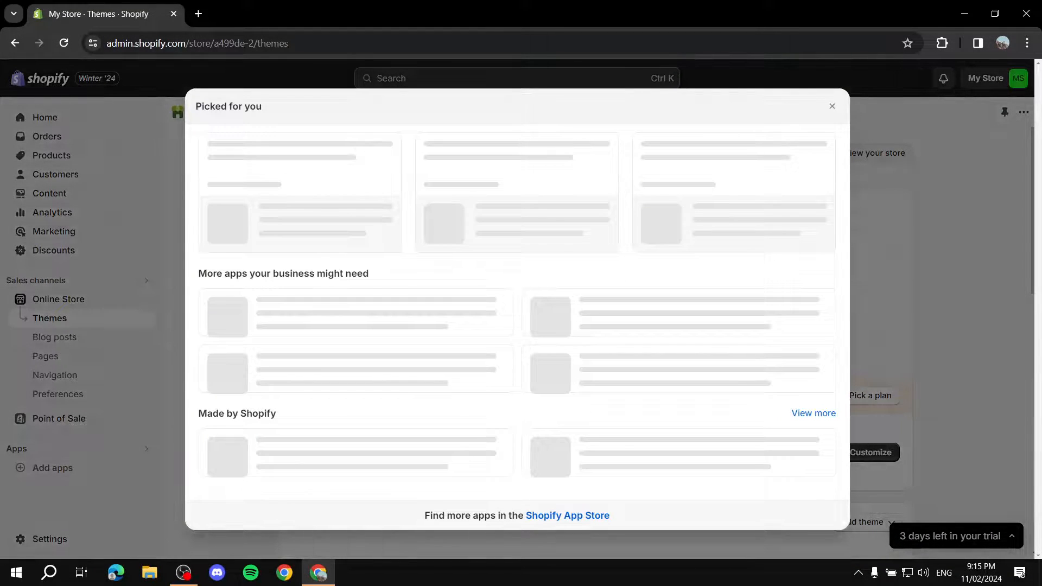
scroll(575, 516, down, 1)
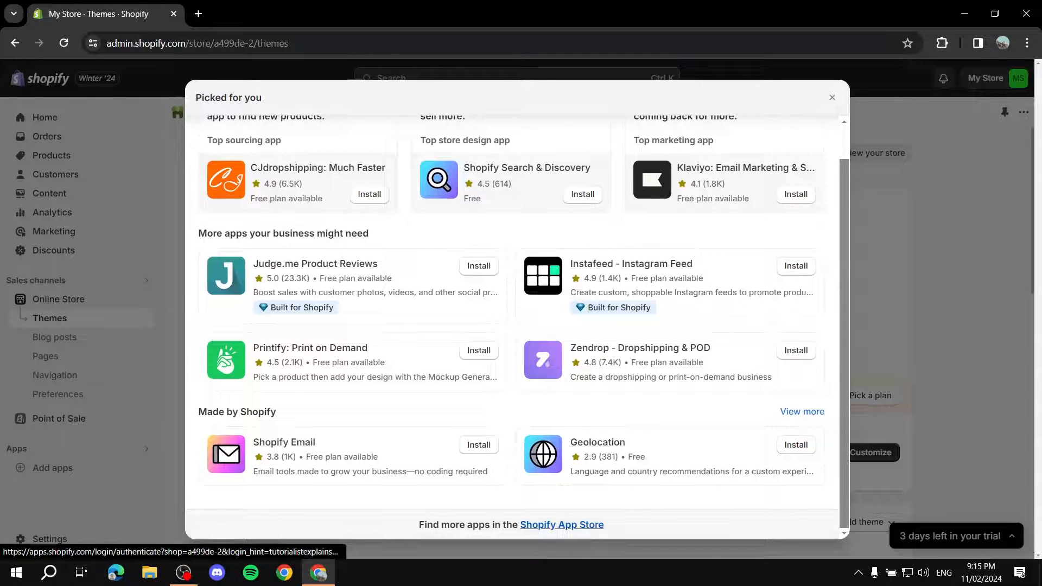
click(575, 526)
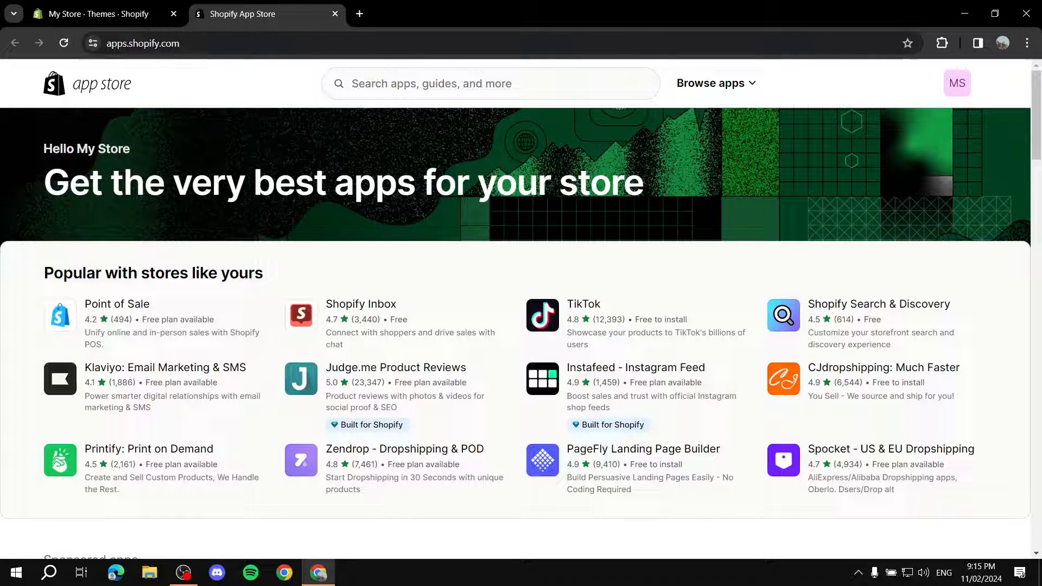
Step: Search the App Store for "Qikify" and open the qikify Smart Menu - Mega Menu listing
click(490, 84)
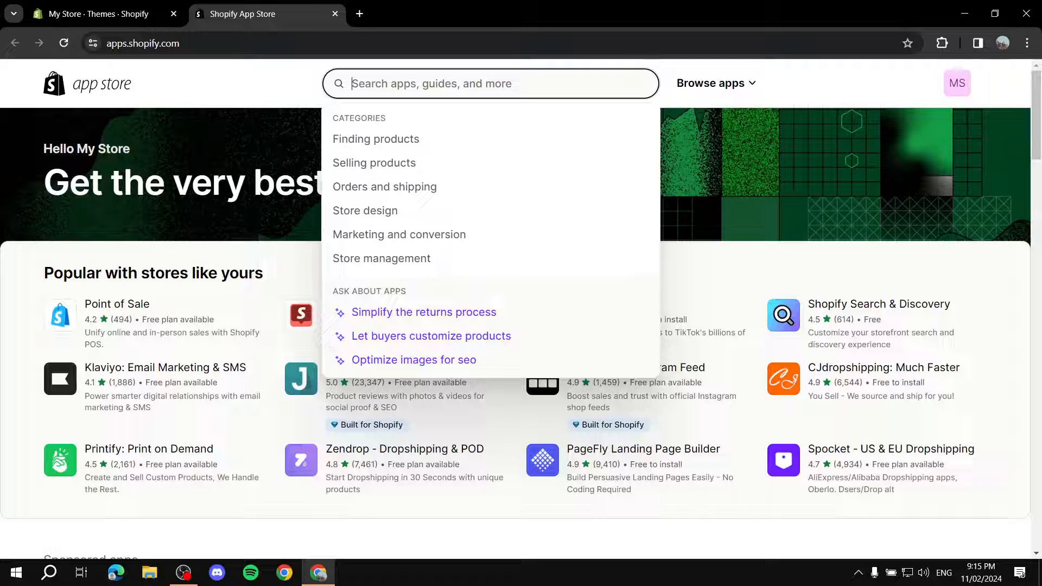
text(Q)
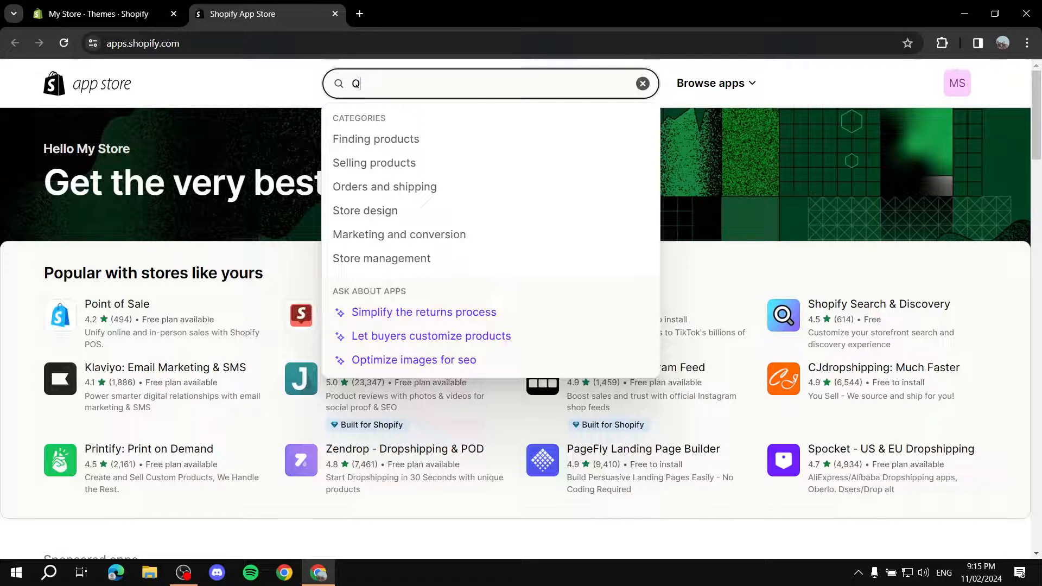
text(iki)
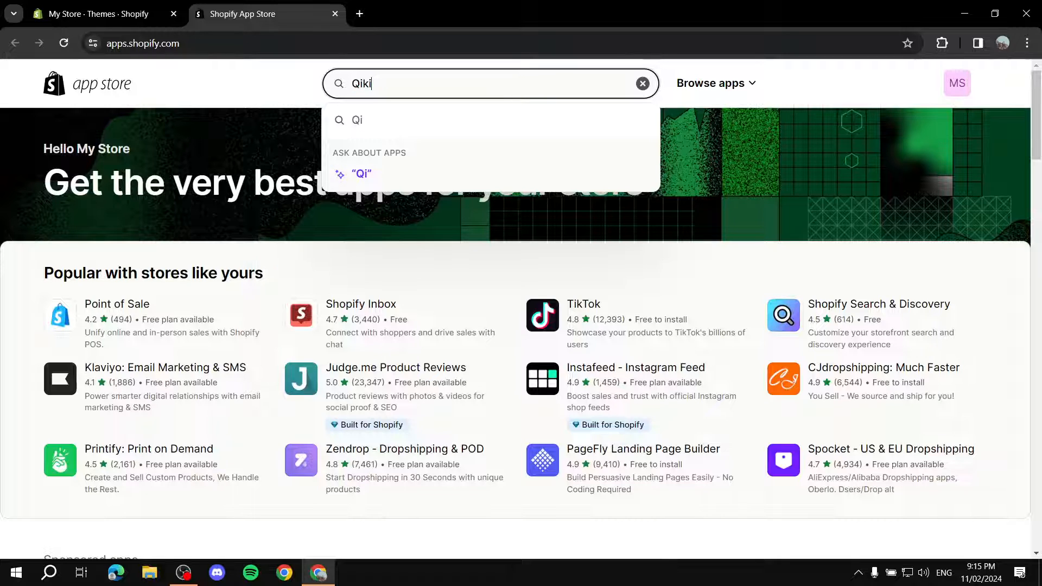
text(fy)
key(Return)
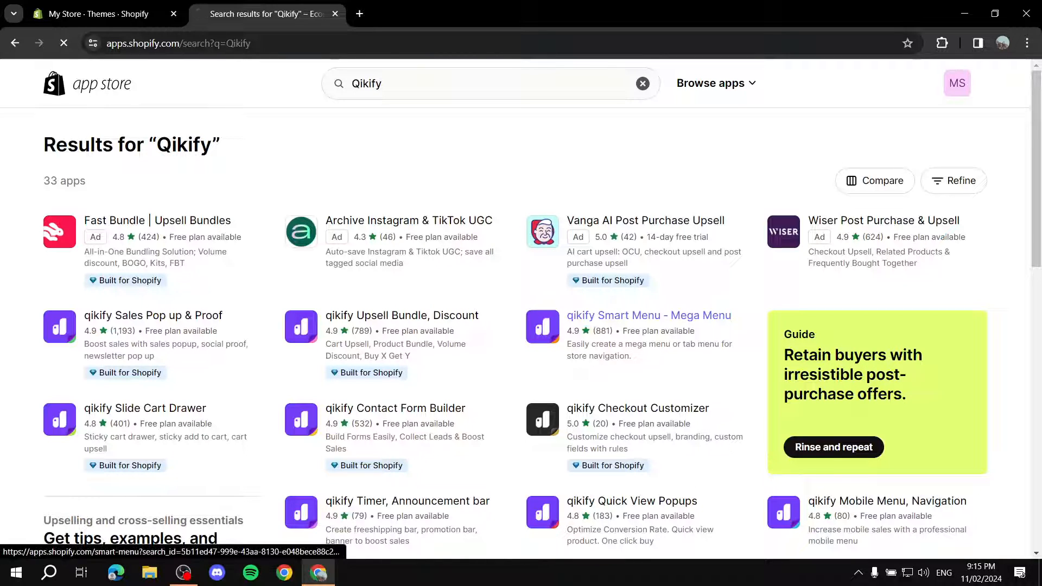
click(648, 315)
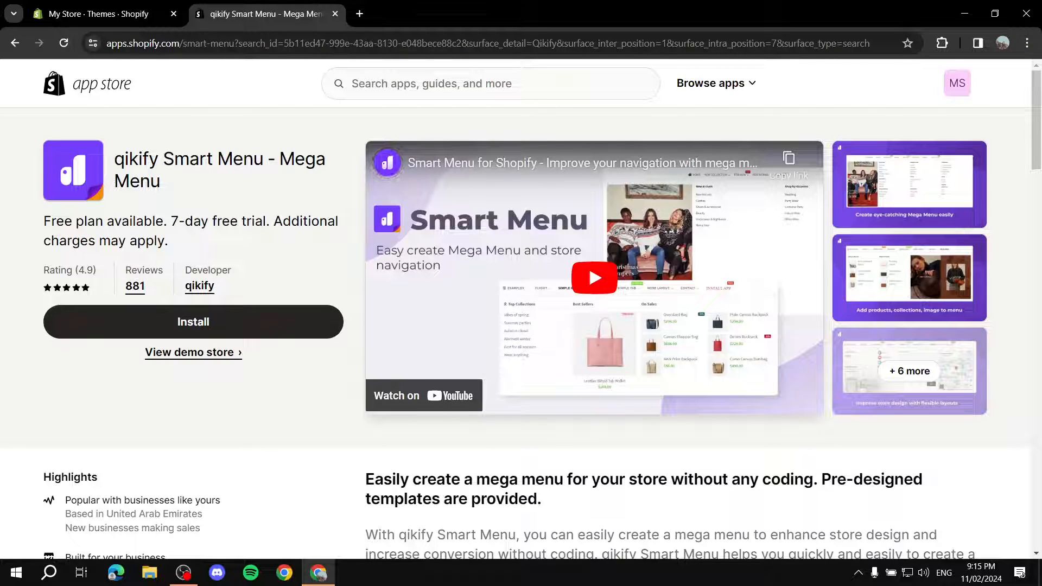
Step: Start installing qikify Smart Menu - Mega Menu and examine the Free plan in its listing's pricing section
click(193, 321)
click(265, 14)
scroll(521, 325, down, 8)
scroll(521, 326, down, 2)
double_click(72, 237)
click(120, 239)
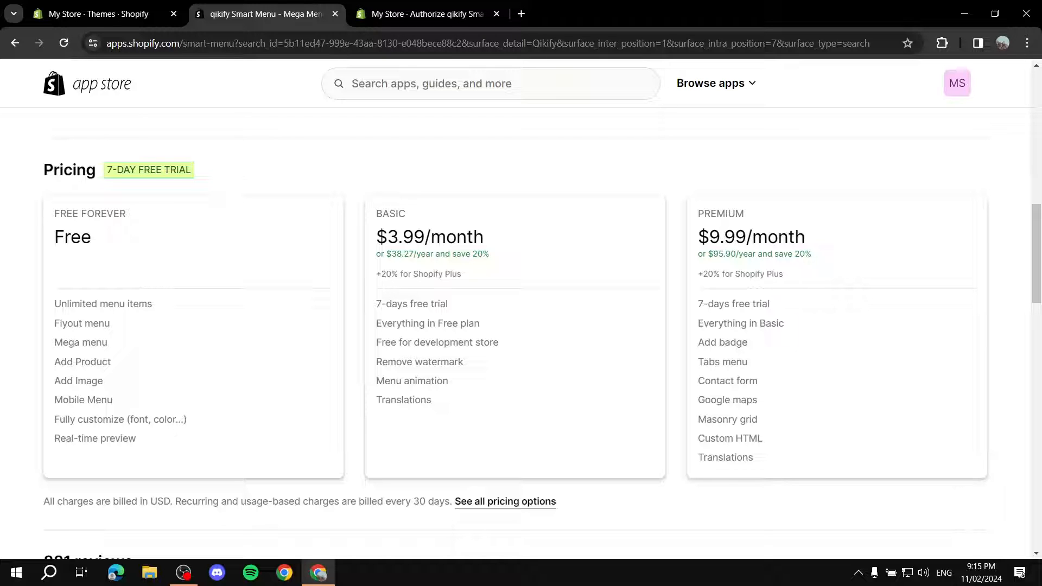
drag(55, 237, 93, 237)
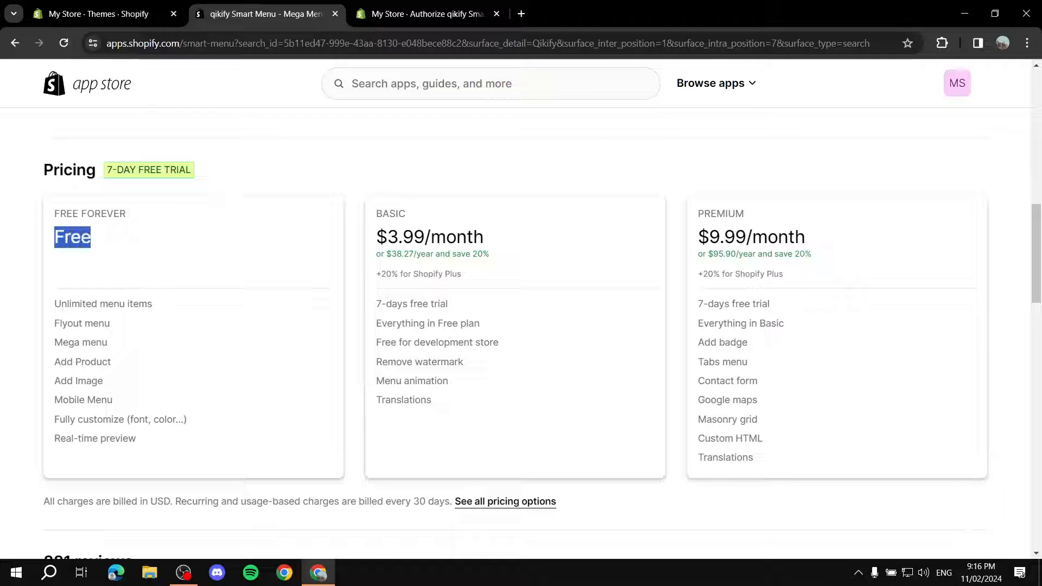
scroll(516, 309, up, 10)
Step: Approve the installation of qikify Smart Menu - Mega Menu on the store and close its App Store listing
click(428, 14)
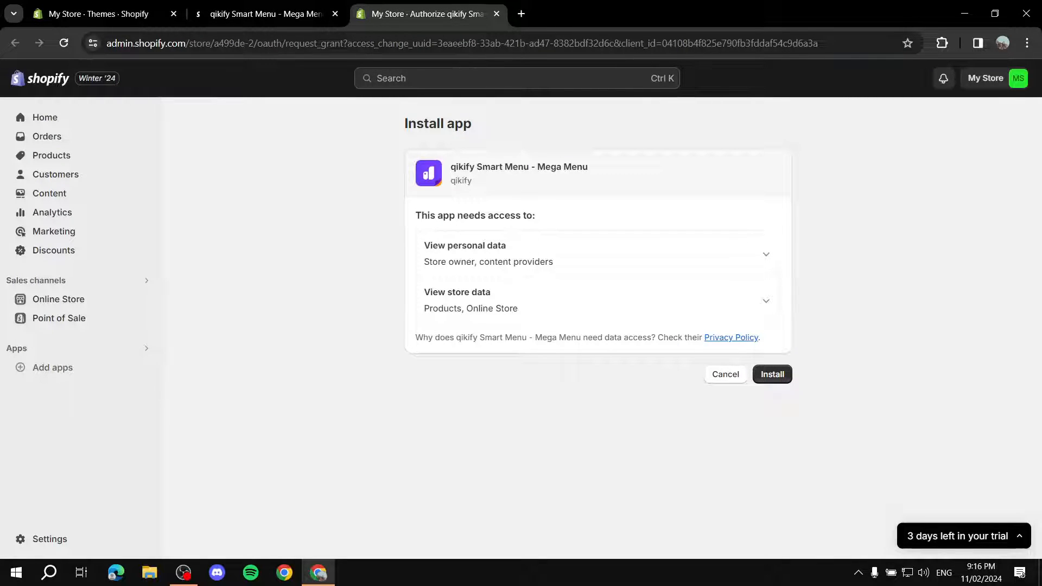
click(773, 374)
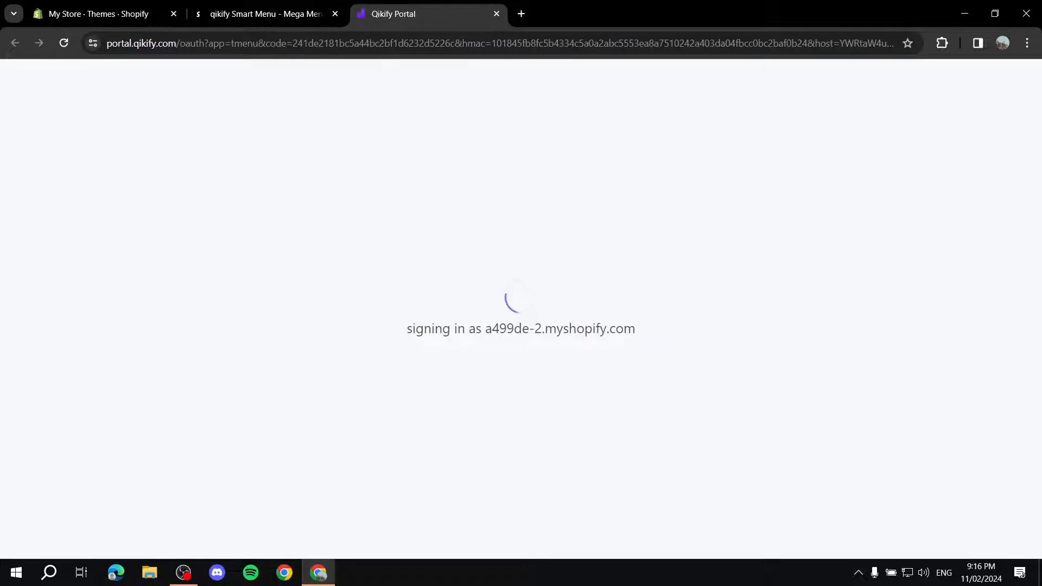
click(279, 14)
click(335, 14)
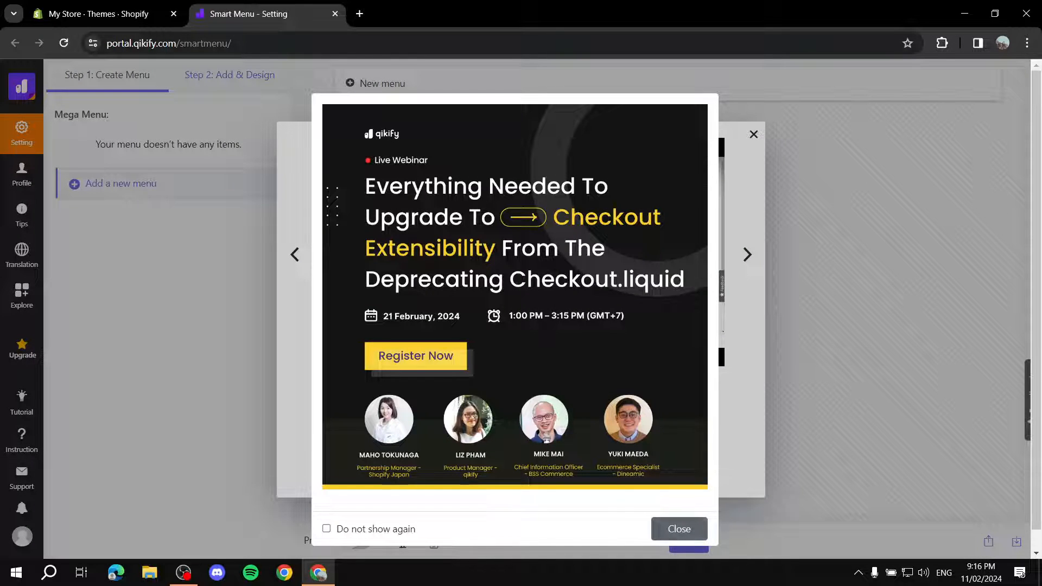
Step: Dismiss the qikify Smart Menu pop-ups, close the app, and reopen it from the store's installed apps without the walkthrough
click(679, 528)
click(754, 134)
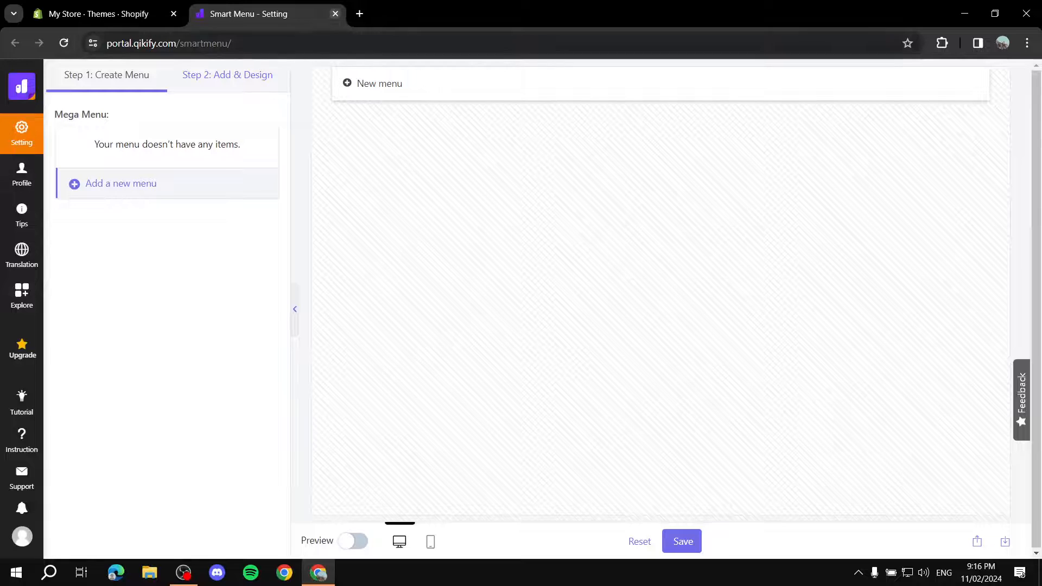
click(336, 14)
click(833, 98)
click(53, 468)
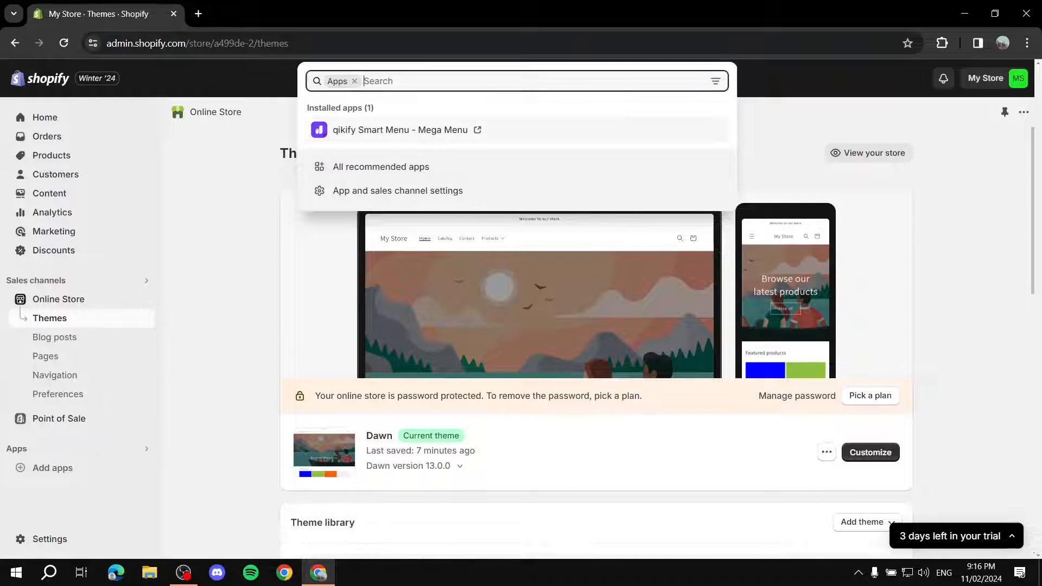
click(401, 130)
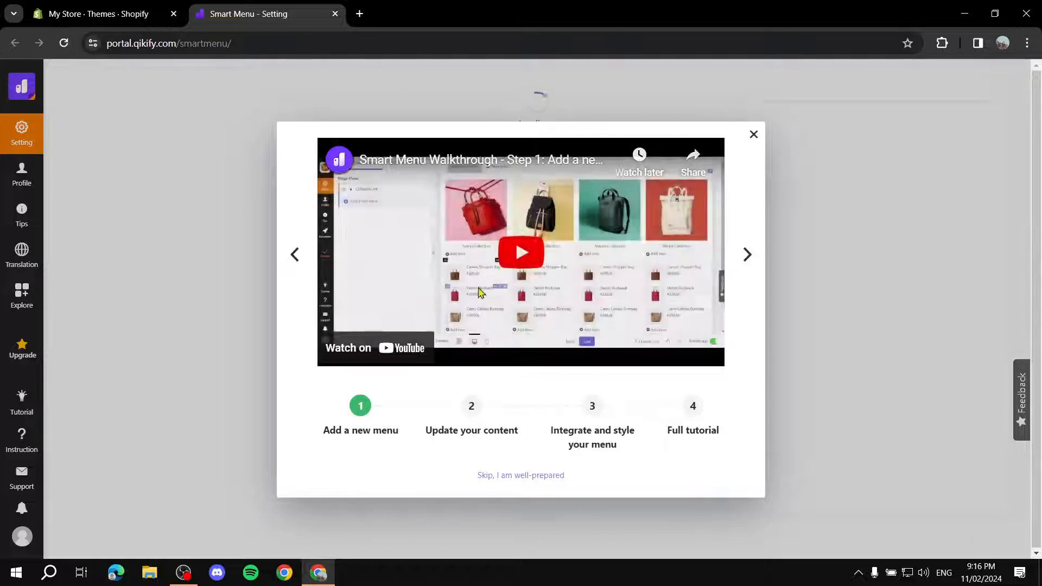
click(754, 134)
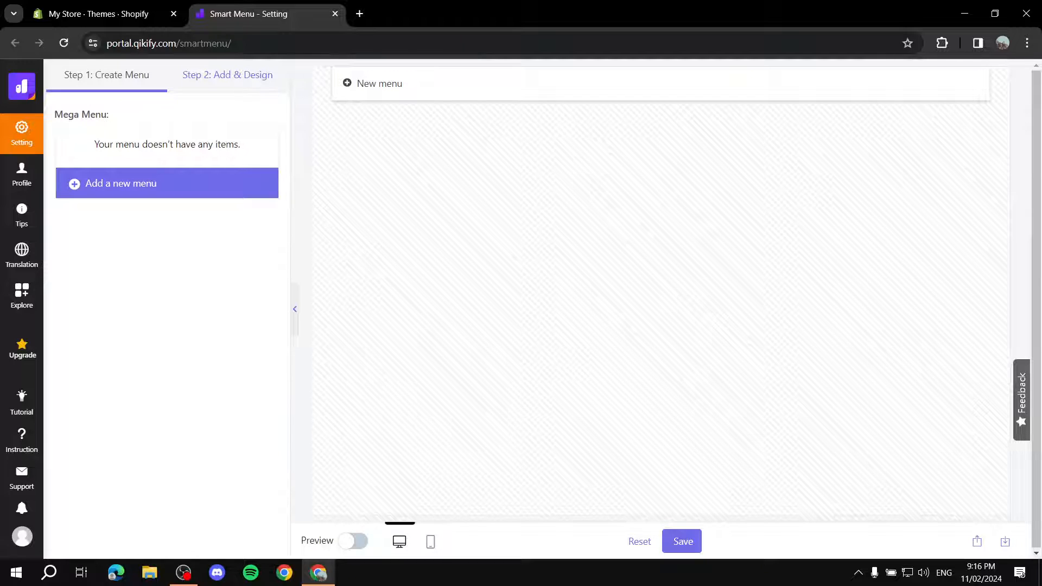
Step: Add a new menu based on the Mega 01 template after looking through the Simple, Mega menu and Tabs menu templates
click(167, 183)
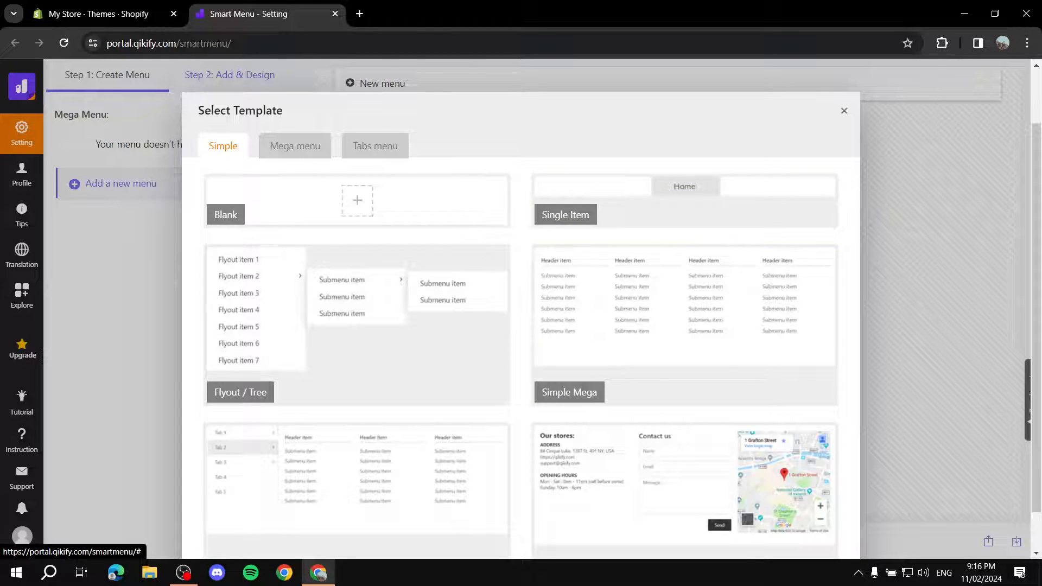
scroll(685, 304, down, 1)
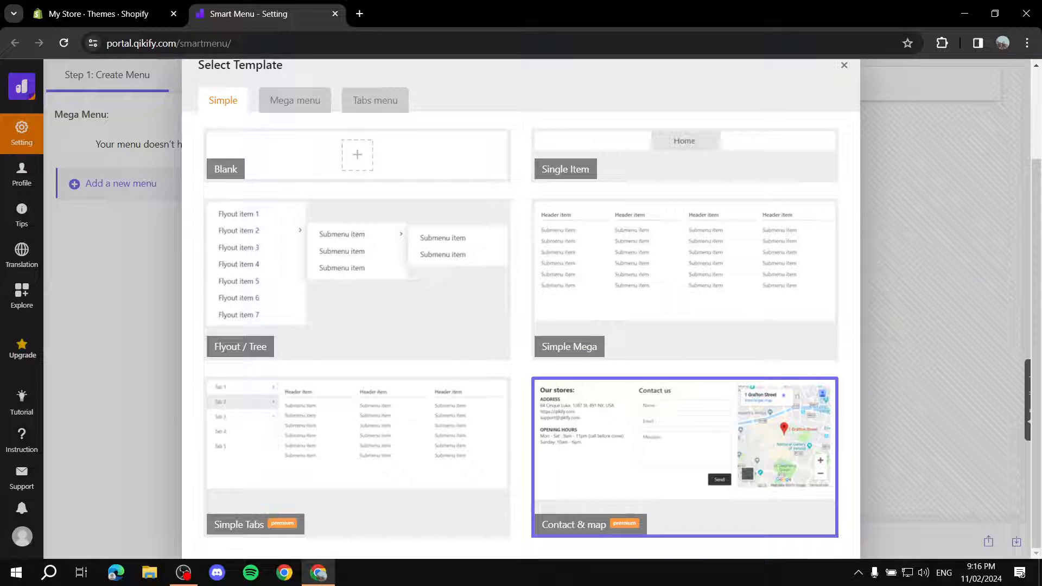
scroll(265, 466, up, 2)
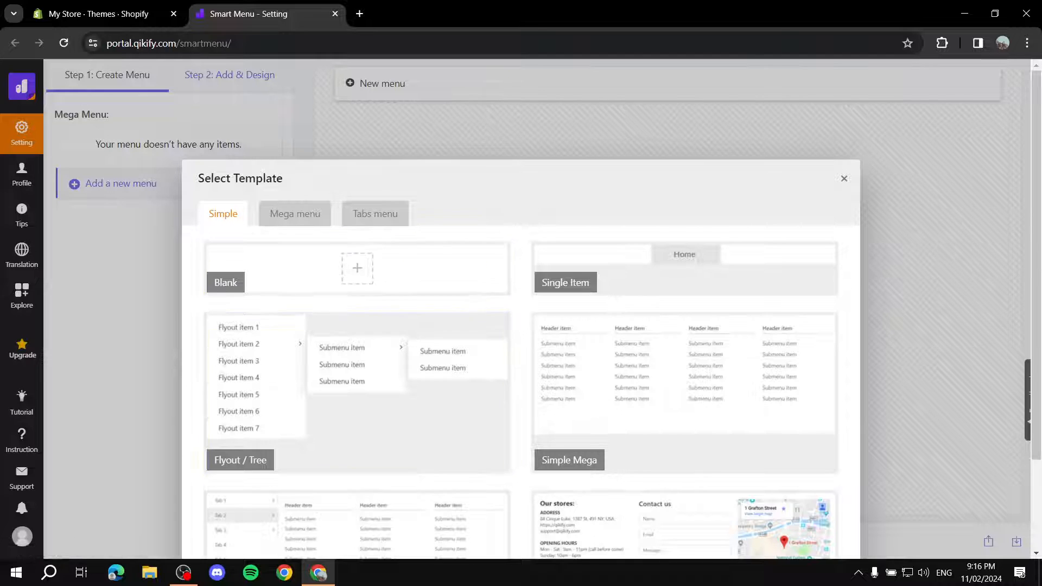
click(296, 213)
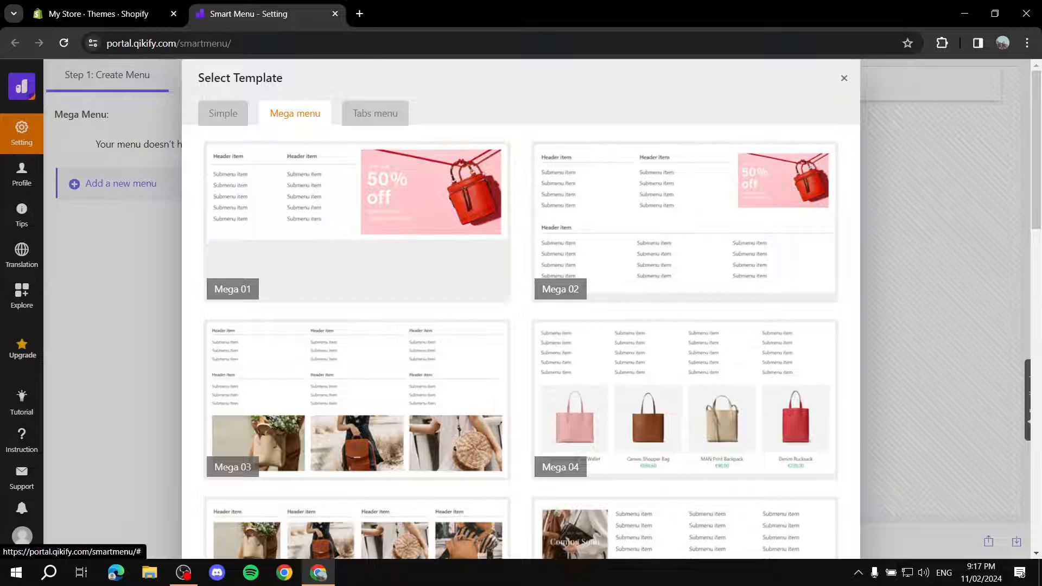
click(375, 112)
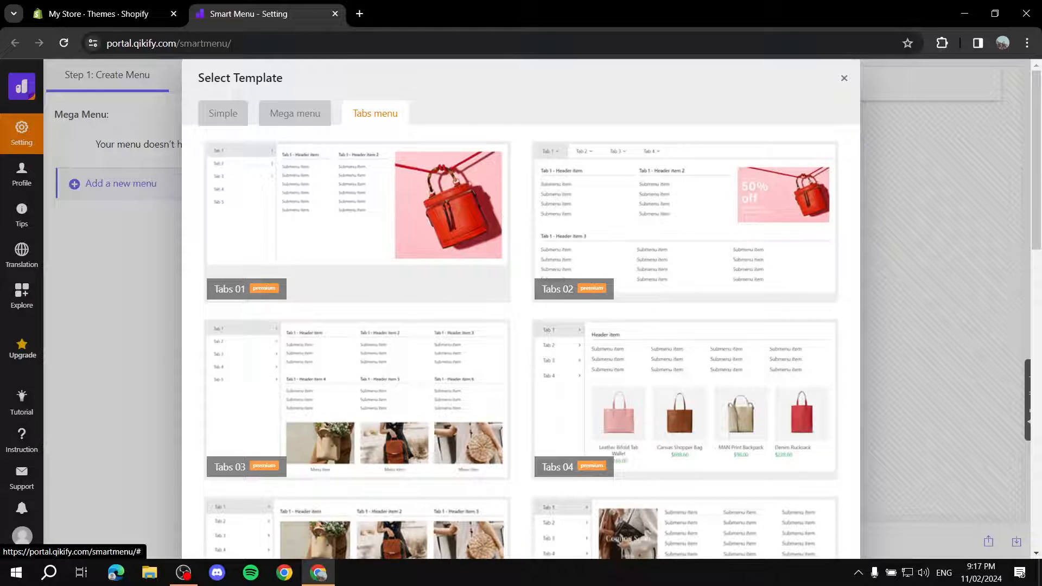
click(294, 113)
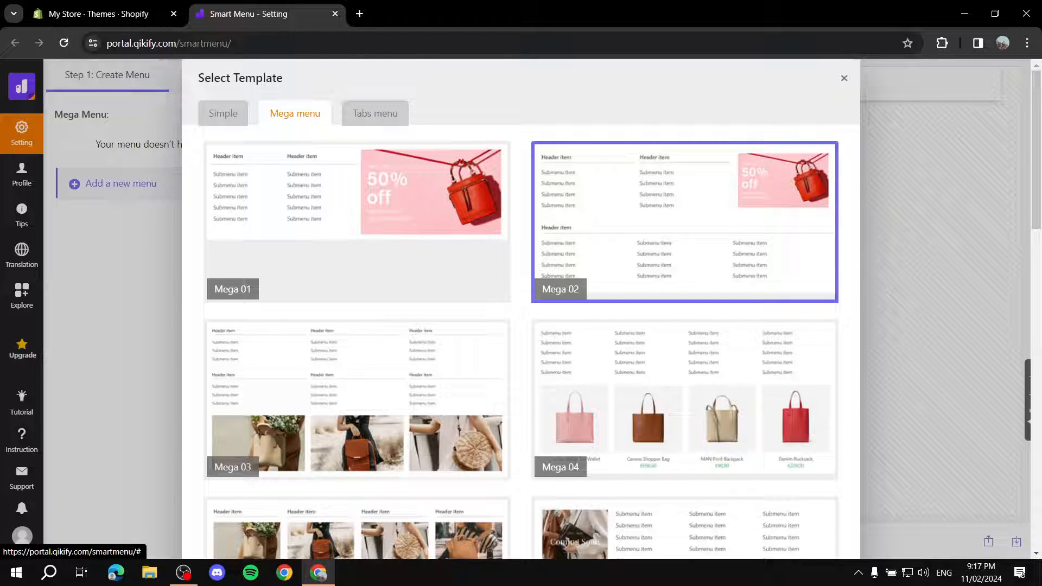
click(356, 222)
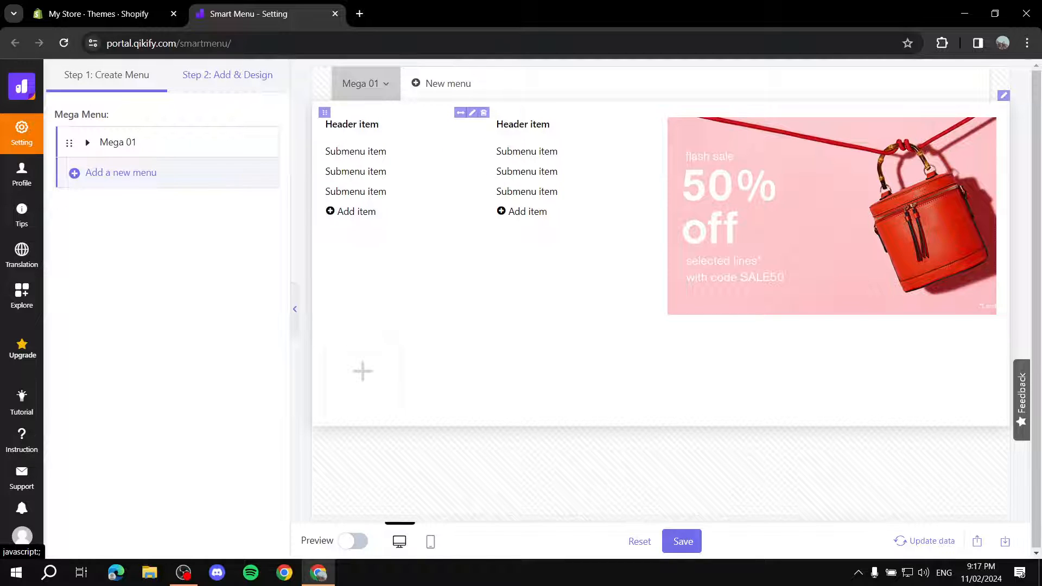
Step: Open the settings of the Mega 01 menu item and change its title to "Test"
click(227, 141)
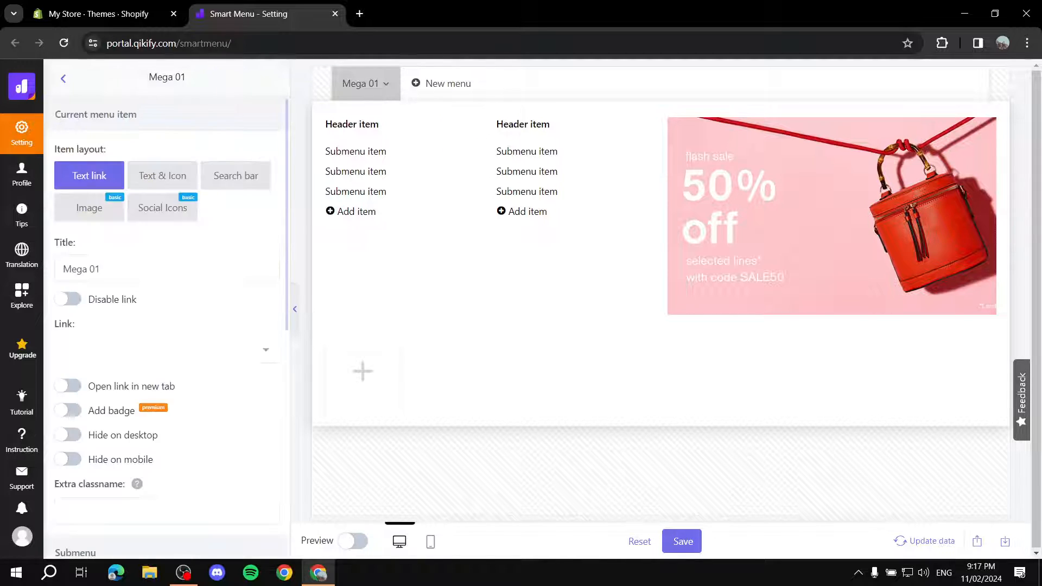
scroll(168, 326, down, 2)
scroll(167, 325, up, 2)
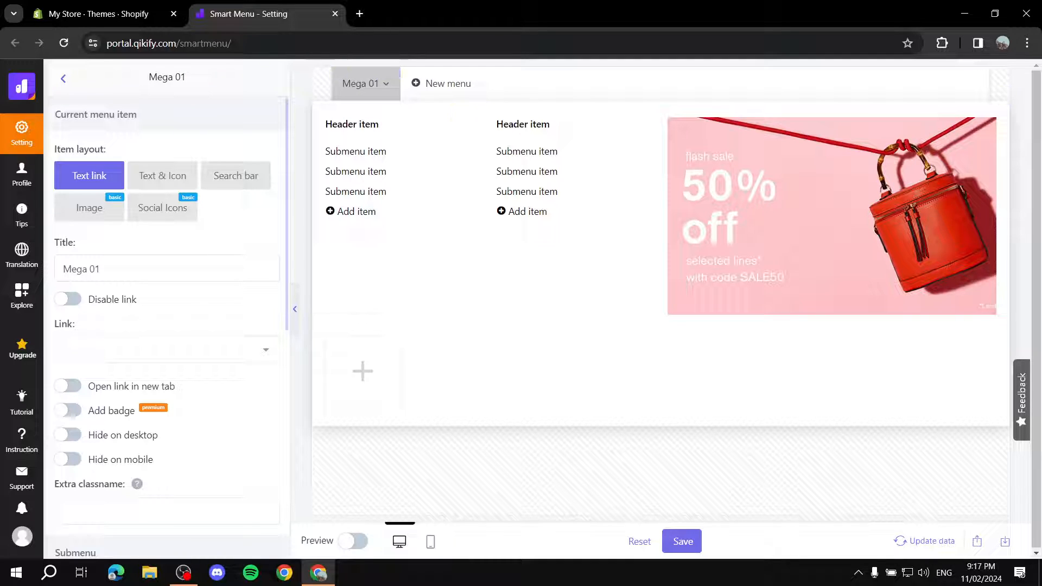
drag(103, 269, 26, 266)
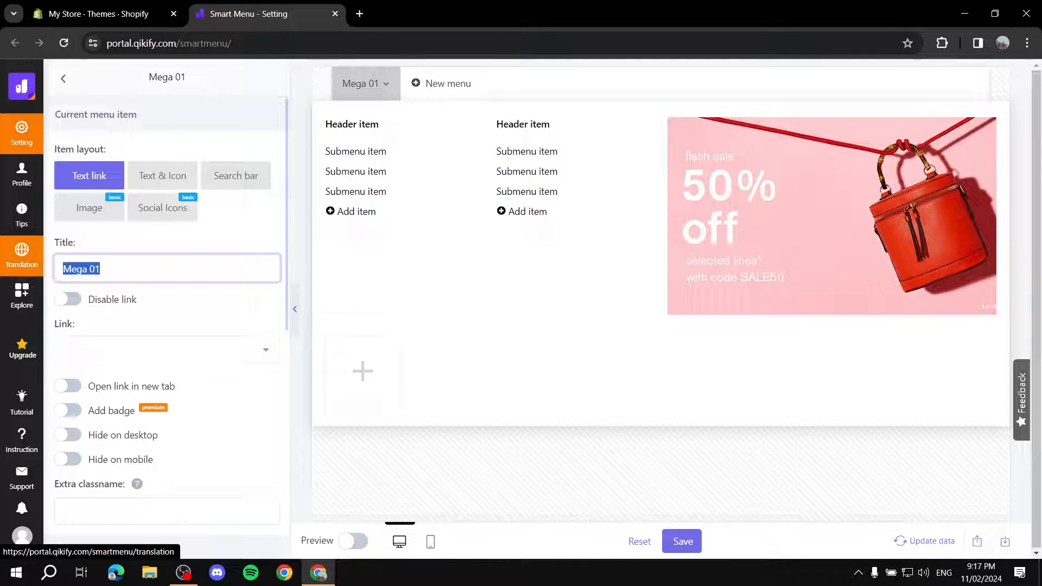
text(Test)
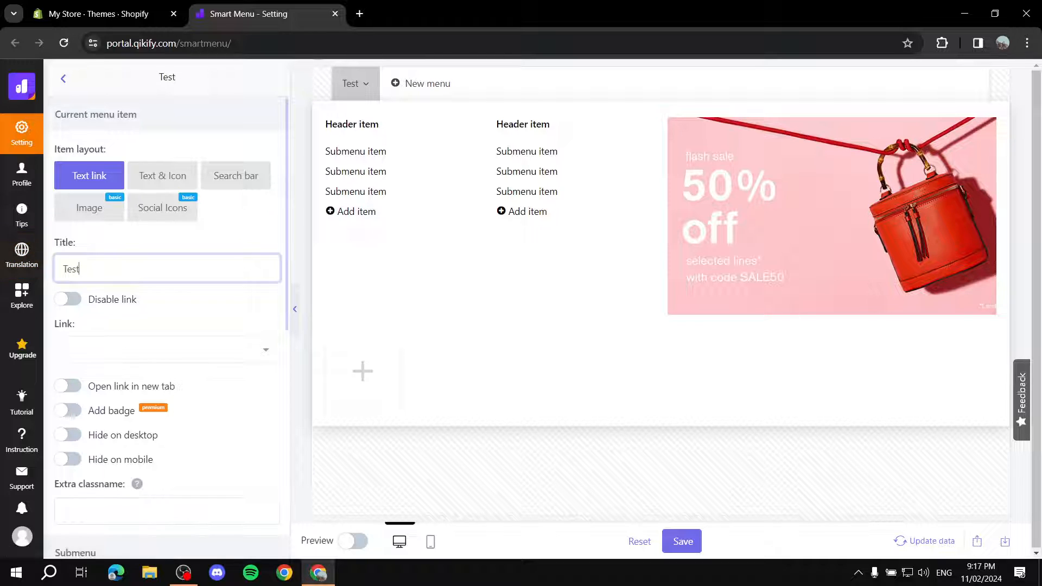
Step: Compare the Text & Icon and Text link layouts for the Test menu item and examine its link and submenu settings
click(163, 176)
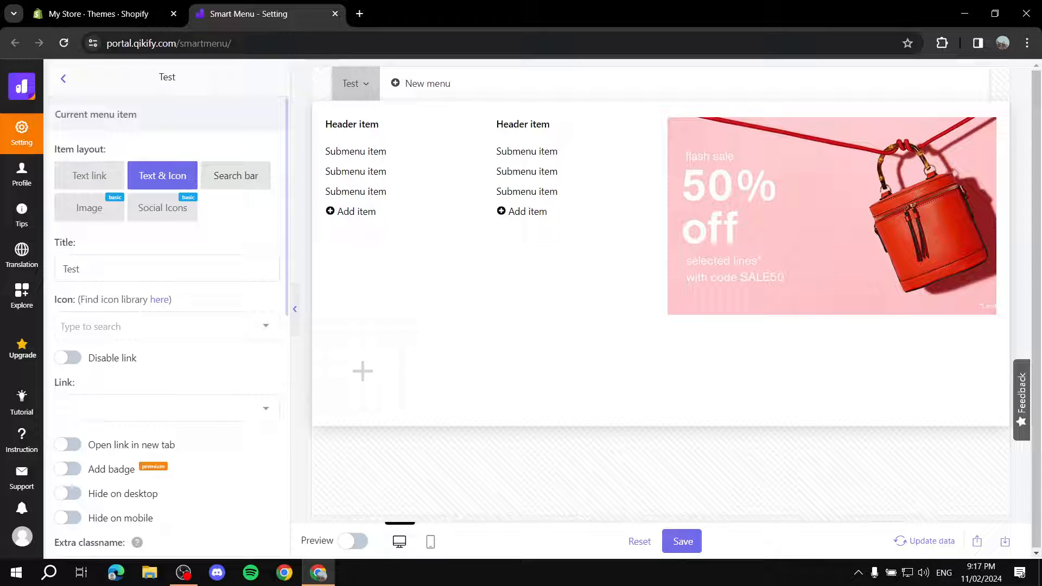
click(90, 176)
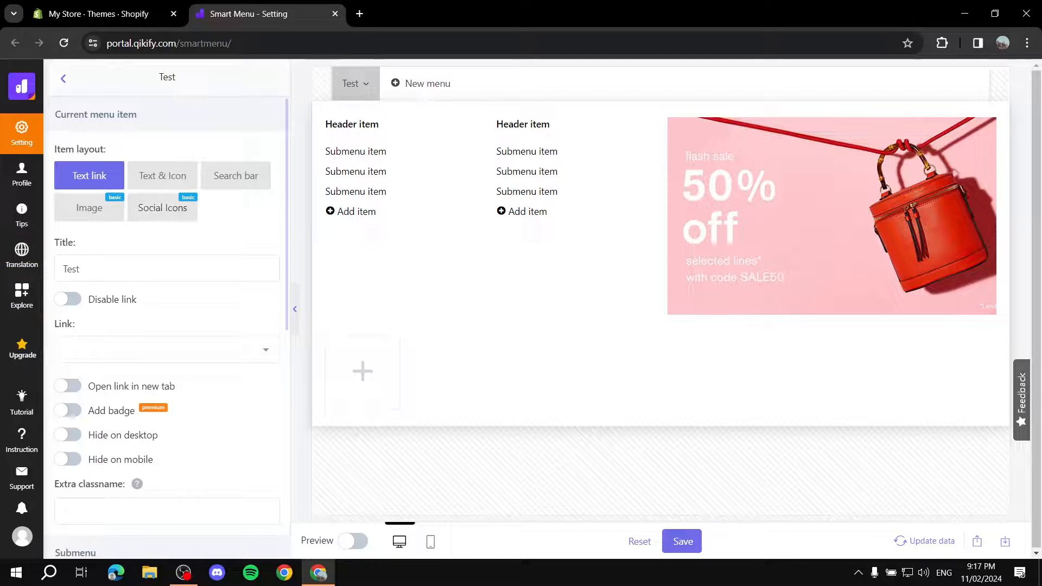
scroll(166, 326, down, 4)
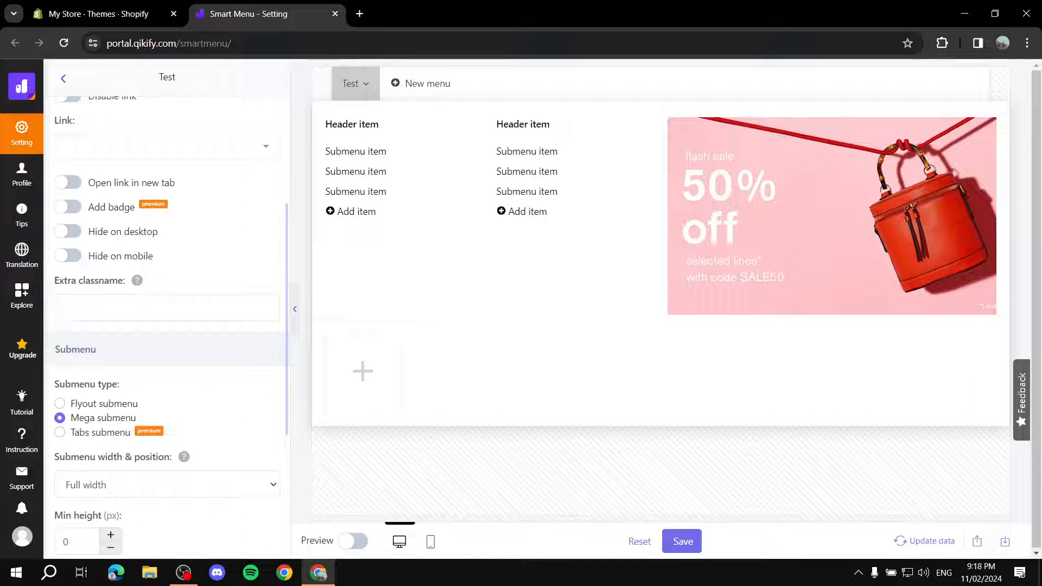
scroll(167, 325, down, 4)
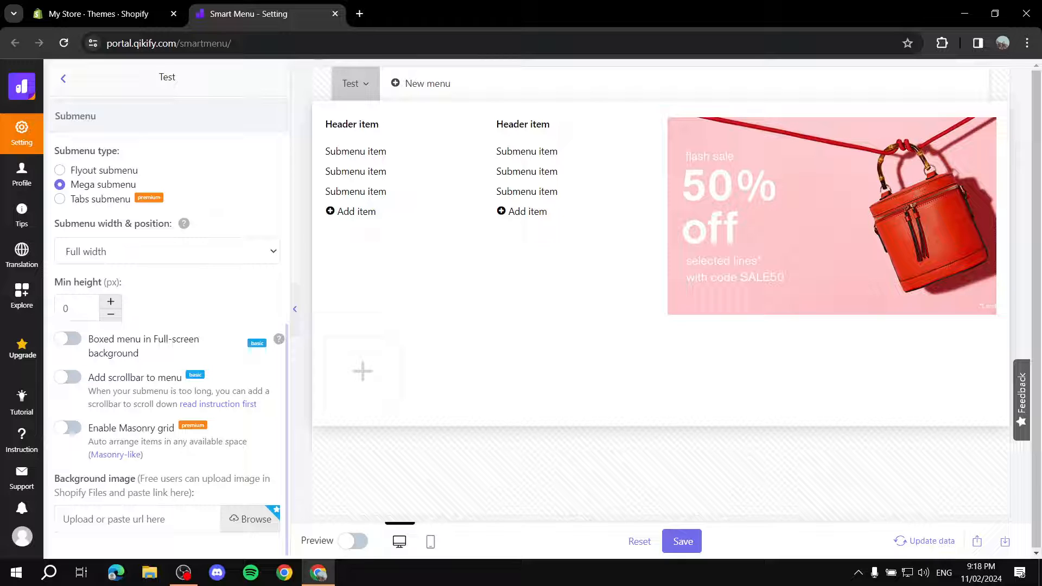
scroll(167, 326, up, 5)
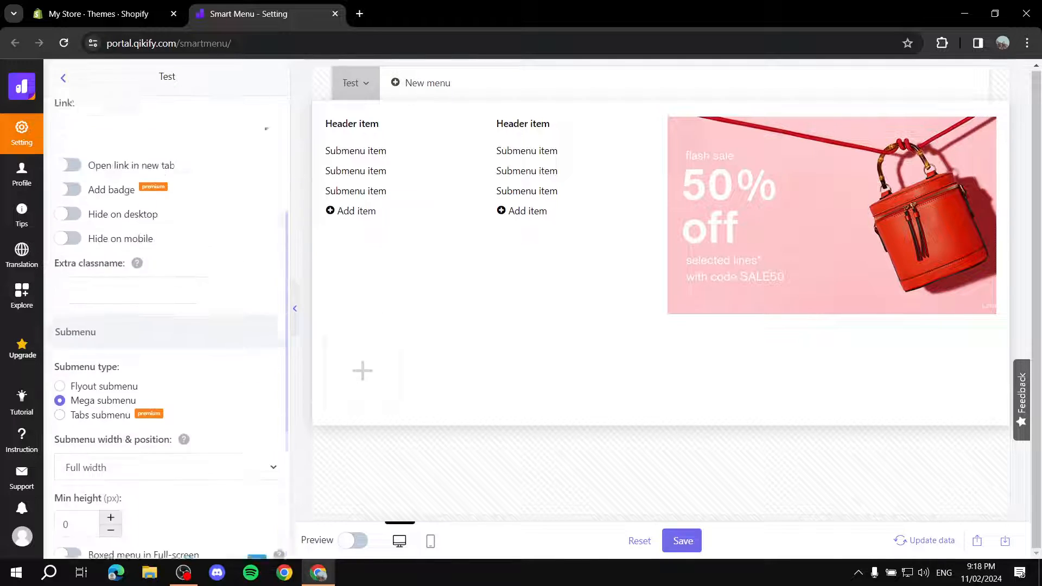
scroll(167, 326, up, 1)
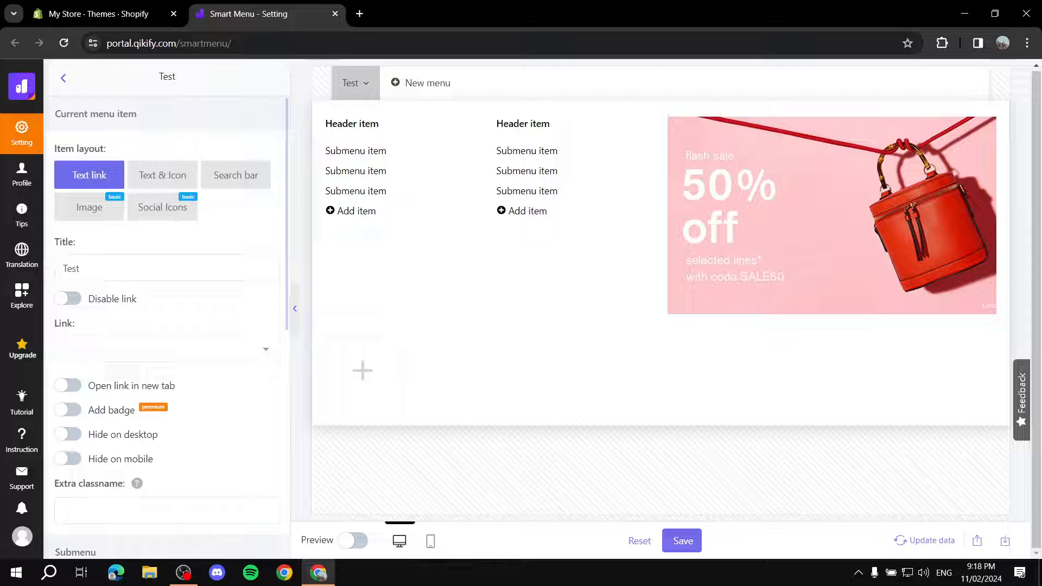
scroll(168, 325, down, 7)
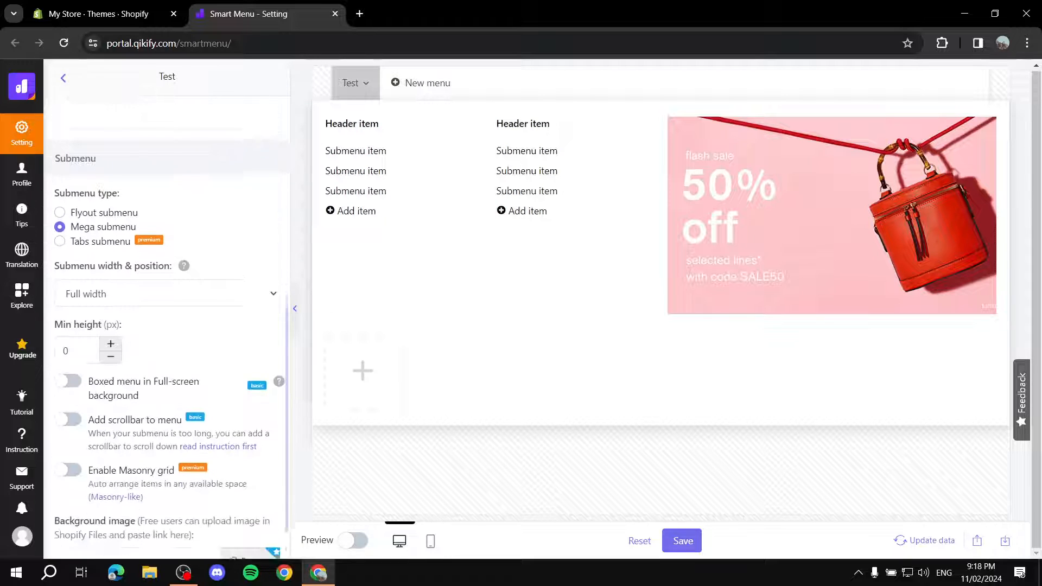
scroll(168, 326, up, 7)
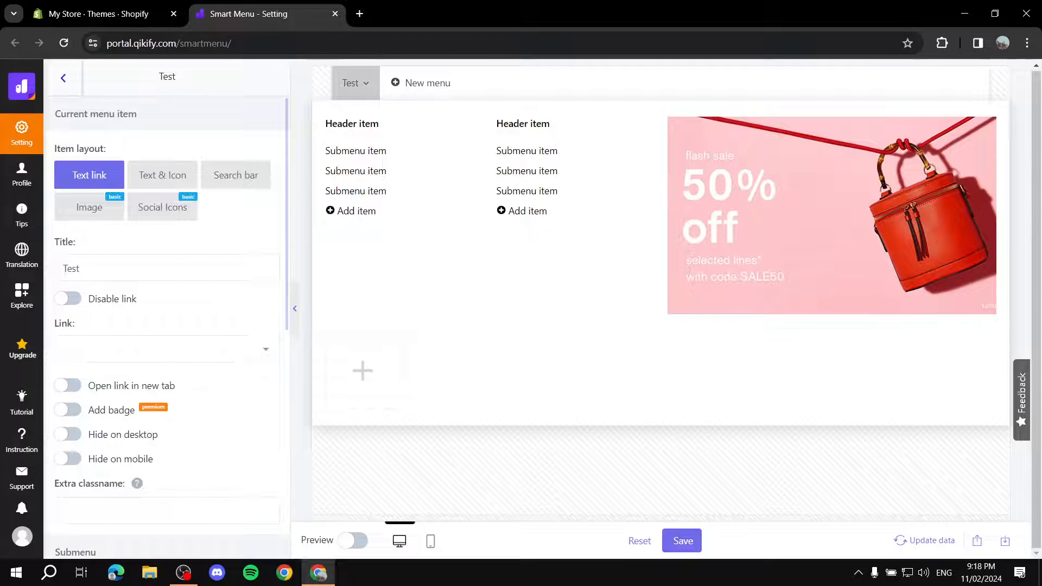
click(63, 78)
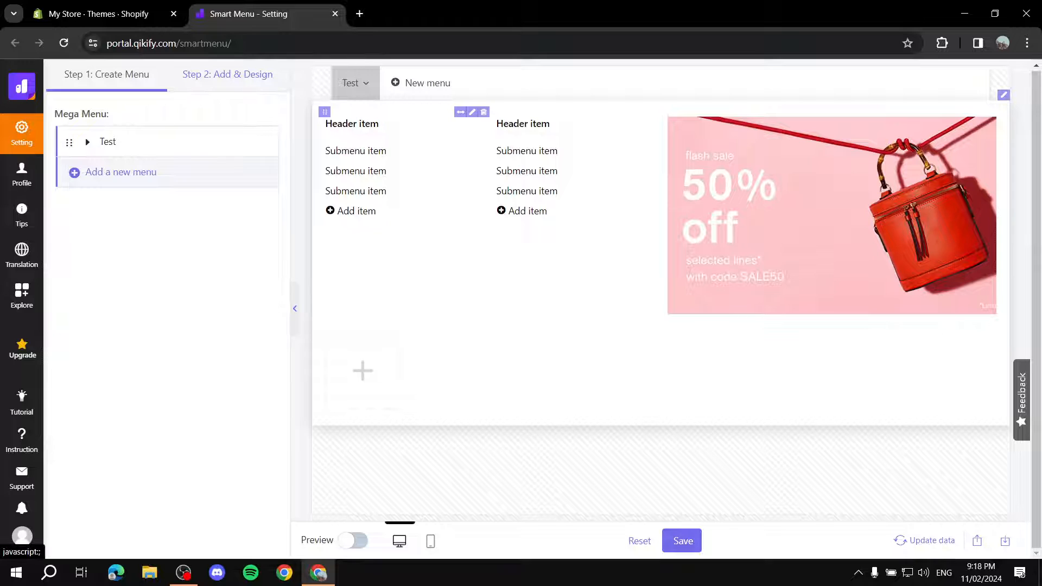
Step: Open the first column's header item for editing and examine the store link types it can use
click(472, 112)
scroll(167, 325, down, 1)
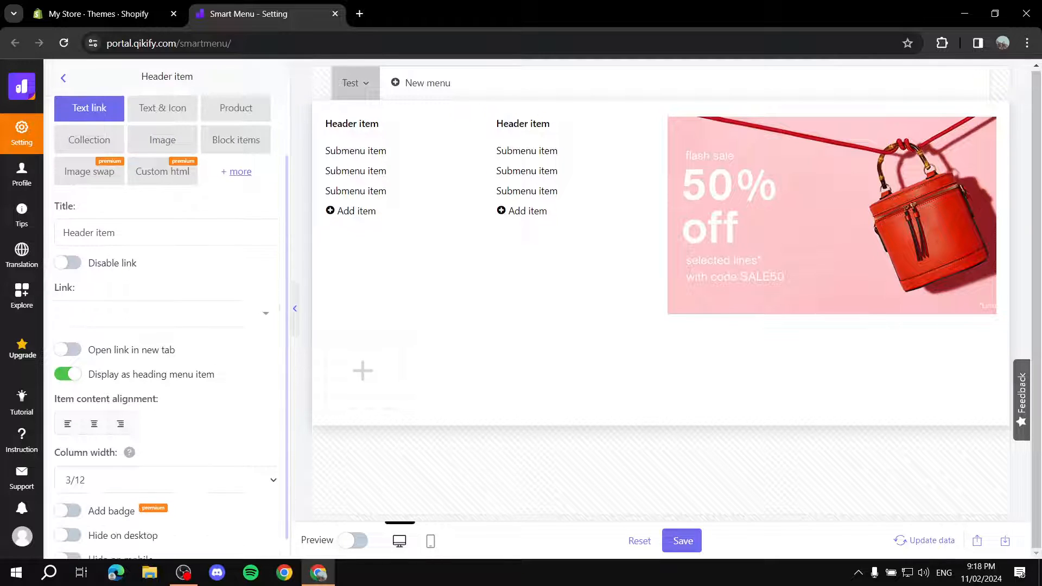
drag(131, 232, 33, 228)
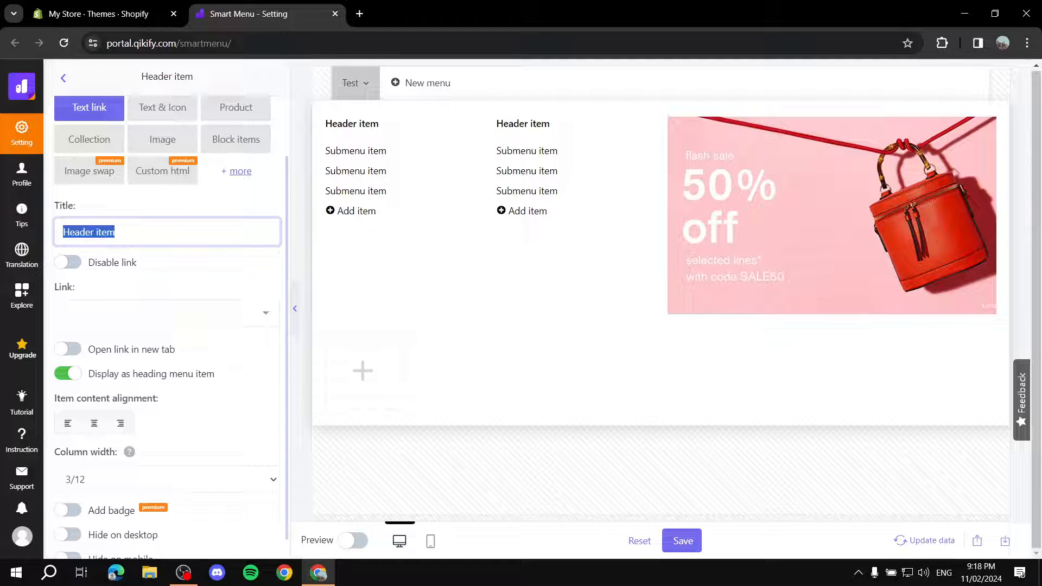
click(163, 232)
click(162, 313)
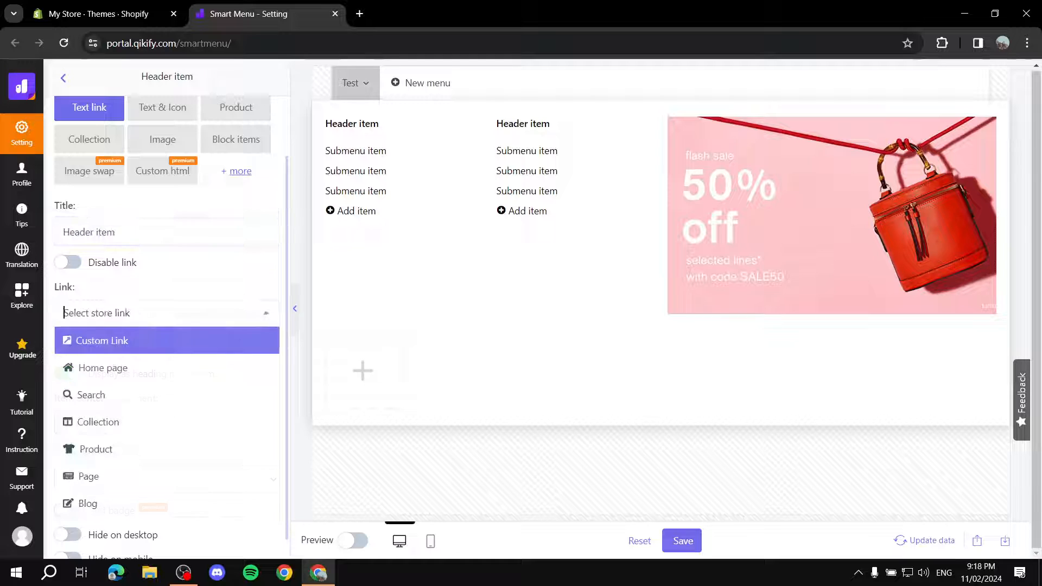
key(Down)
key(Down)
key(Down)
key(Down)
key(Down)
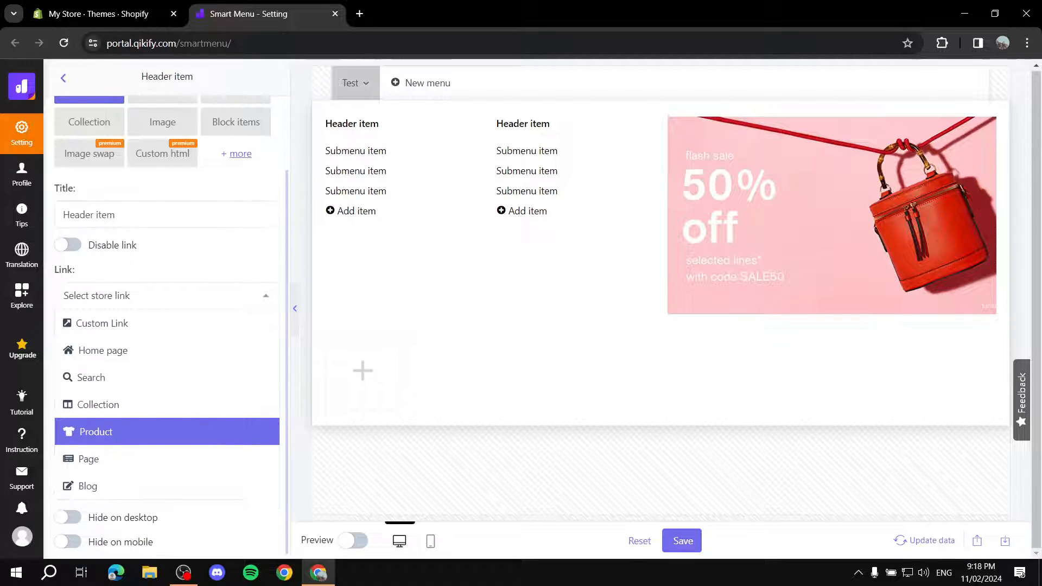
key(Up)
key(Up)
key(Up)
key(Up)
key(Up)
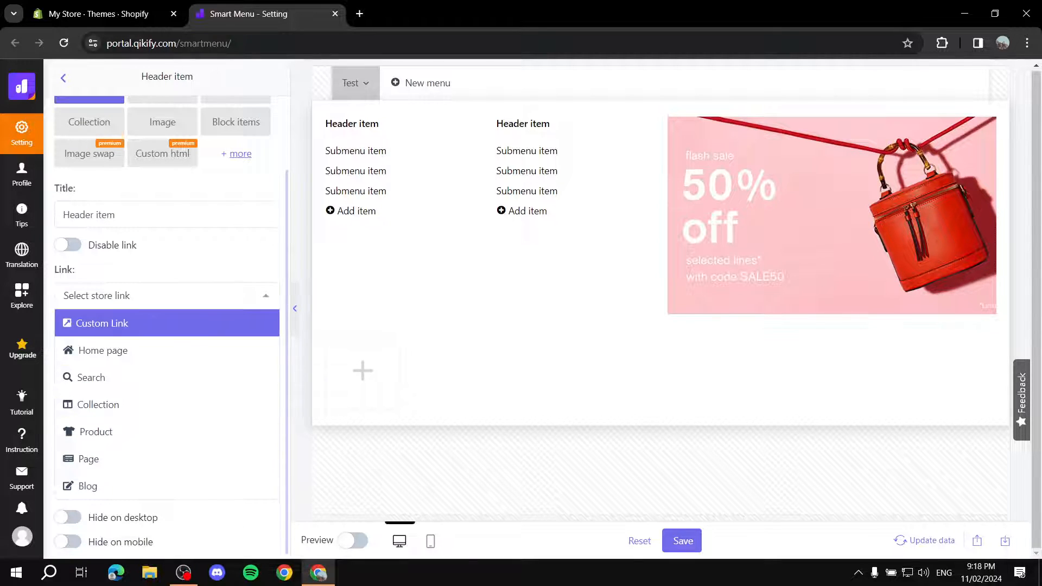
scroll(169, 260, up, 2)
Step: Retitle the first column's header item "Red" and link it to the Red product
drag(146, 300, 29, 300)
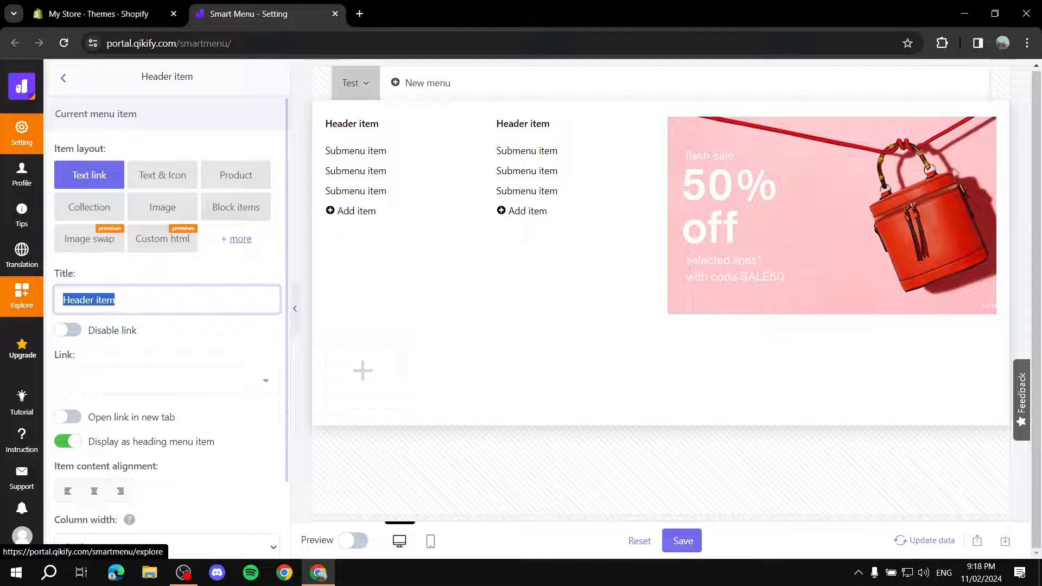
text(Red)
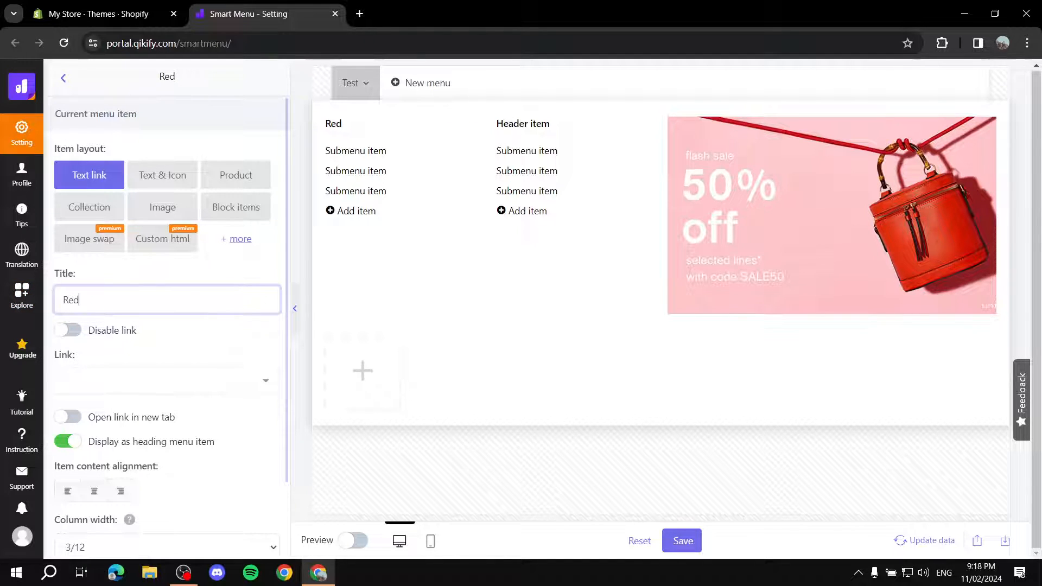
click(167, 381)
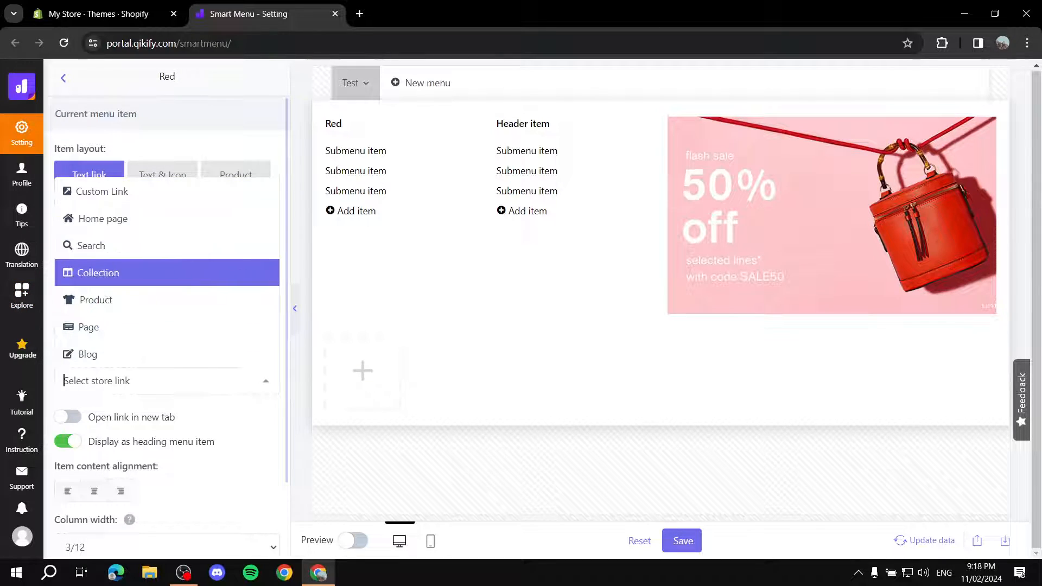
click(168, 300)
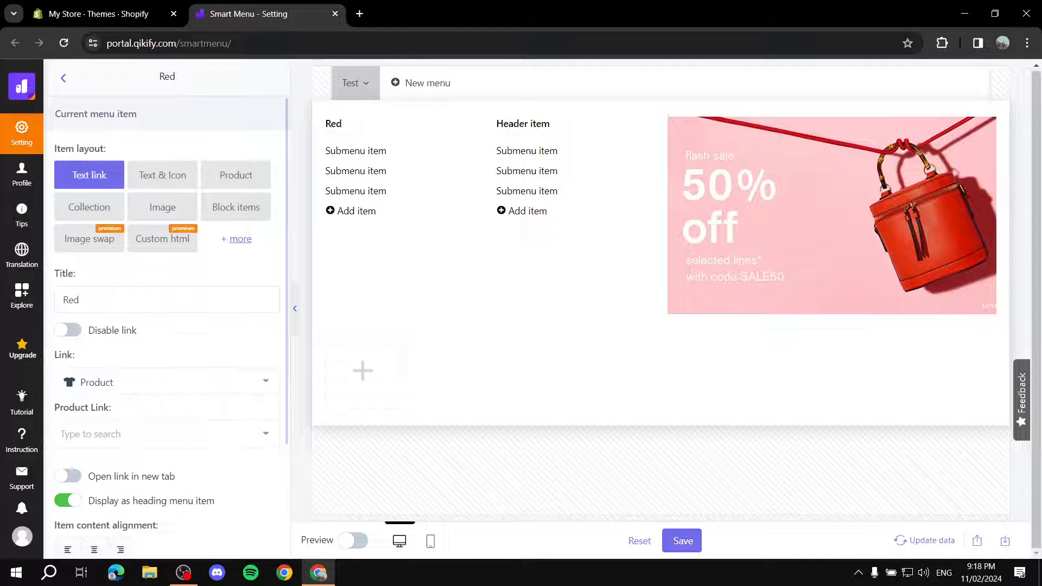
scroll(167, 347, down, 1)
click(167, 365)
scroll(167, 300, down, 1)
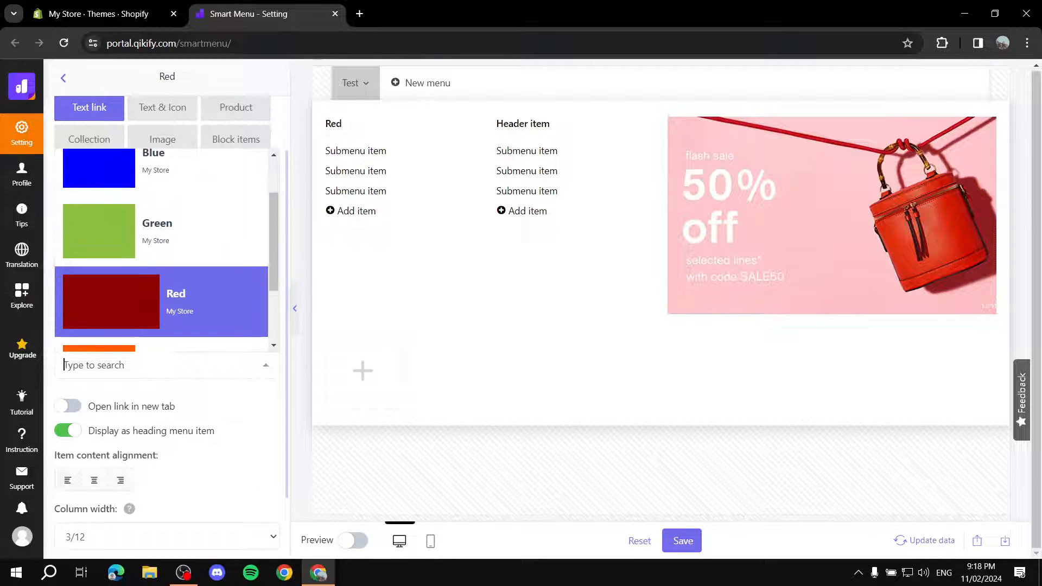
click(203, 305)
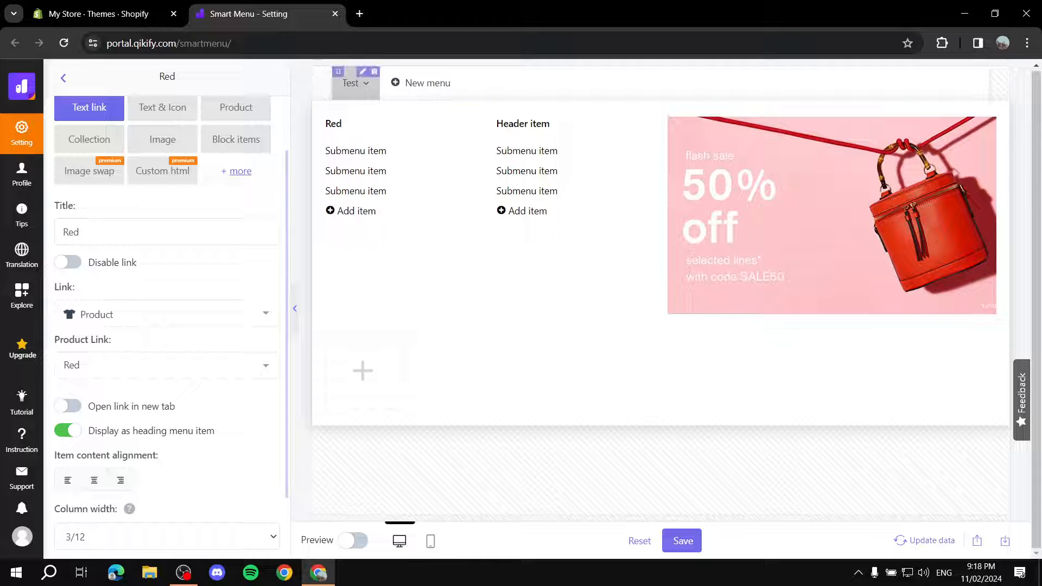
Step: Add a second top-level menu based on the Mega 01 mega menu template
scroll(167, 326, down, 2)
scroll(167, 326, up, 3)
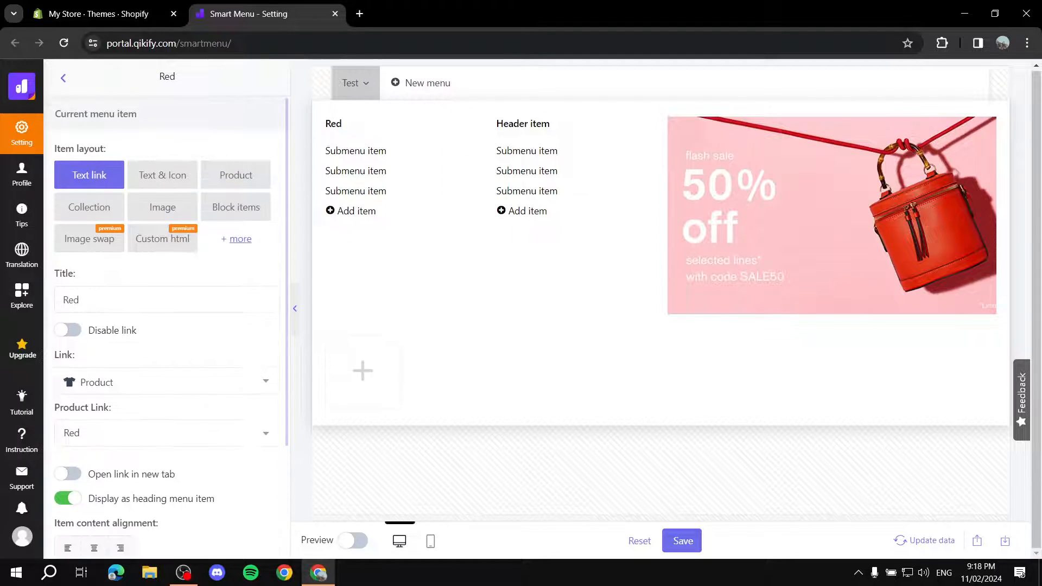
click(63, 78)
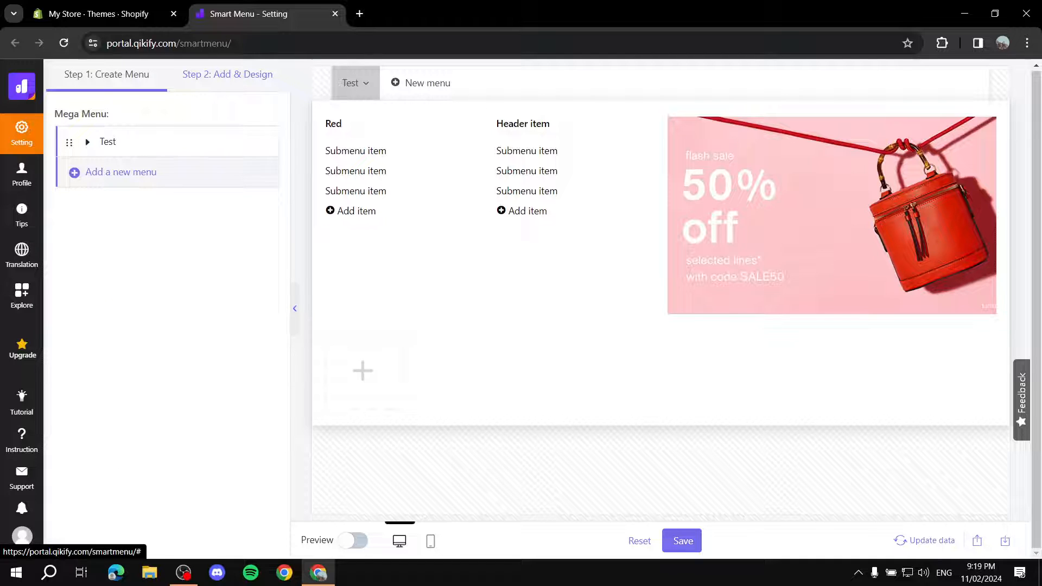
click(119, 172)
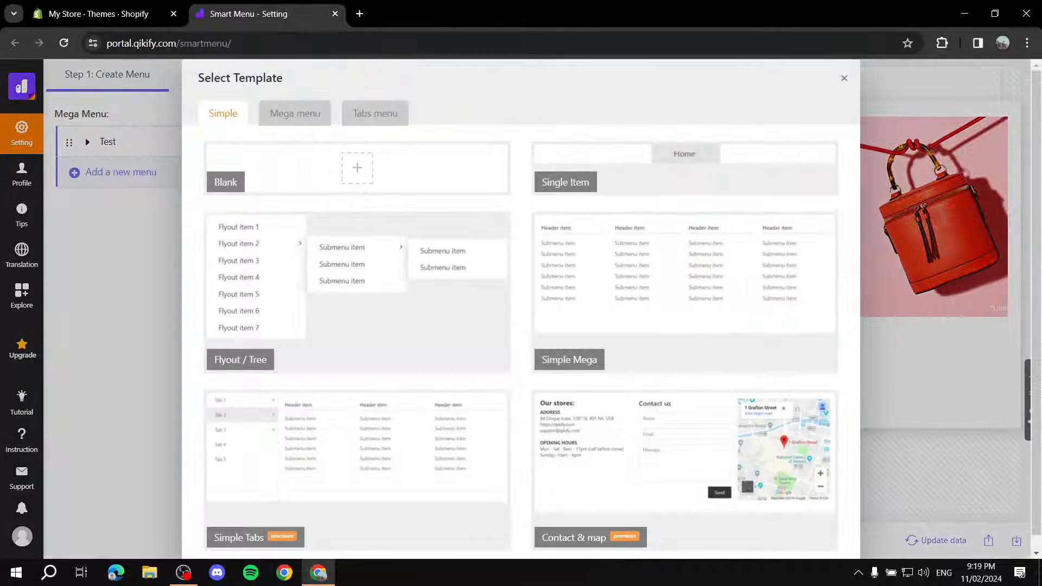
click(295, 112)
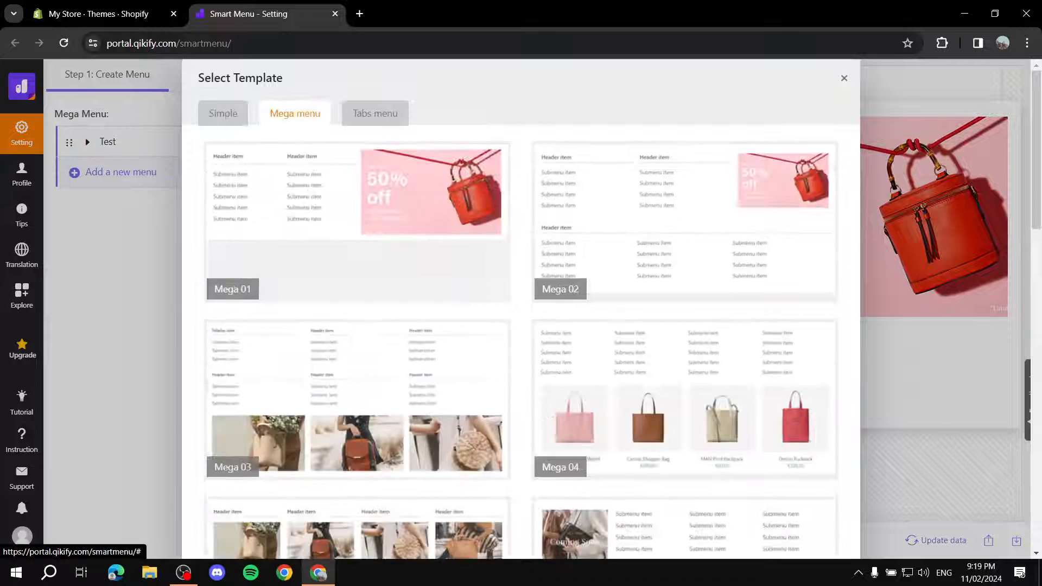
click(356, 221)
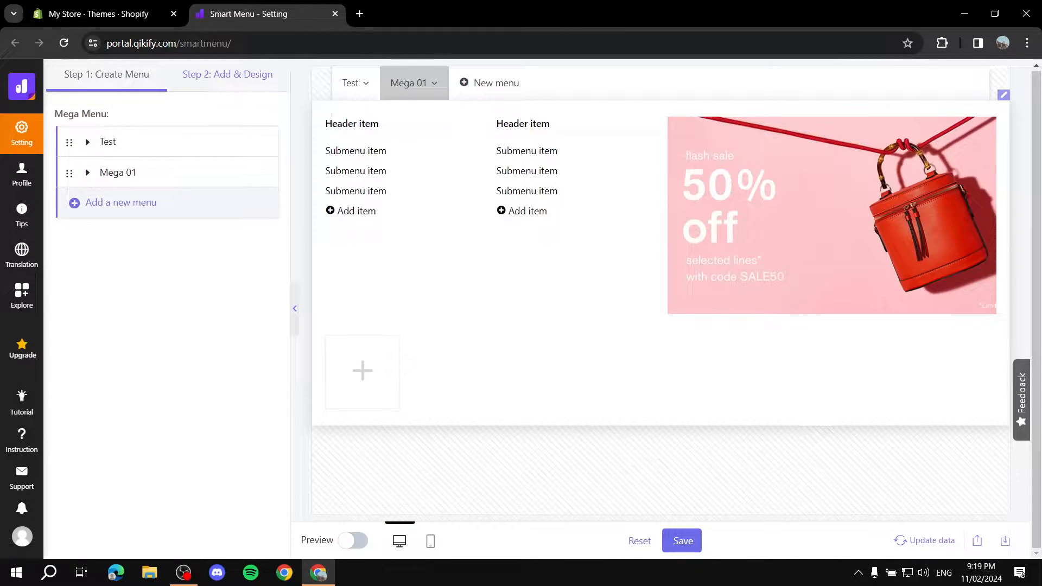
Step: Change the title of the new Mega 01 menu item to "Contact Us"
click(227, 173)
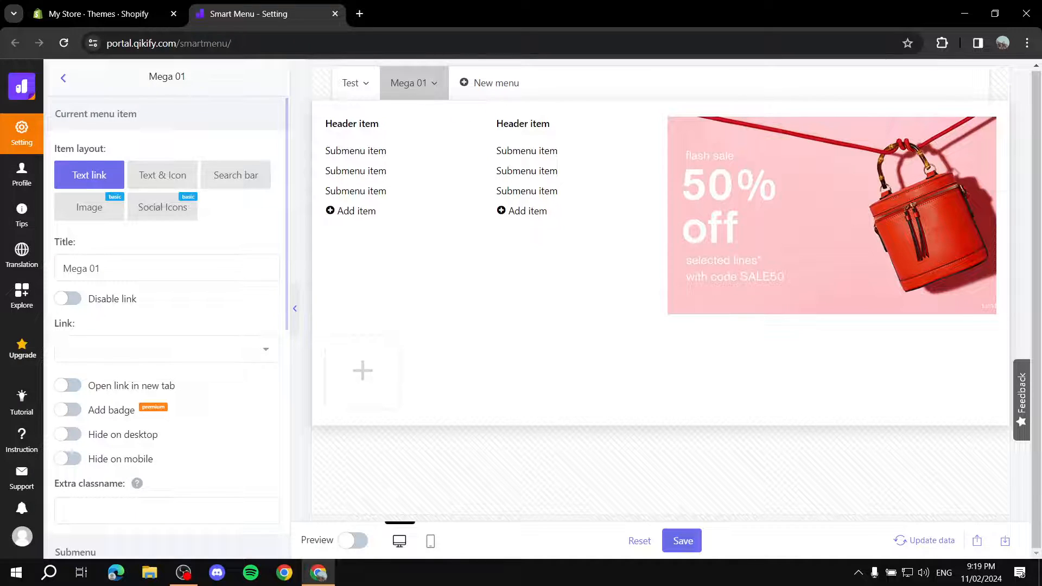
scroll(167, 325, down, 3)
scroll(168, 326, up, 2)
drag(114, 201, 24, 211)
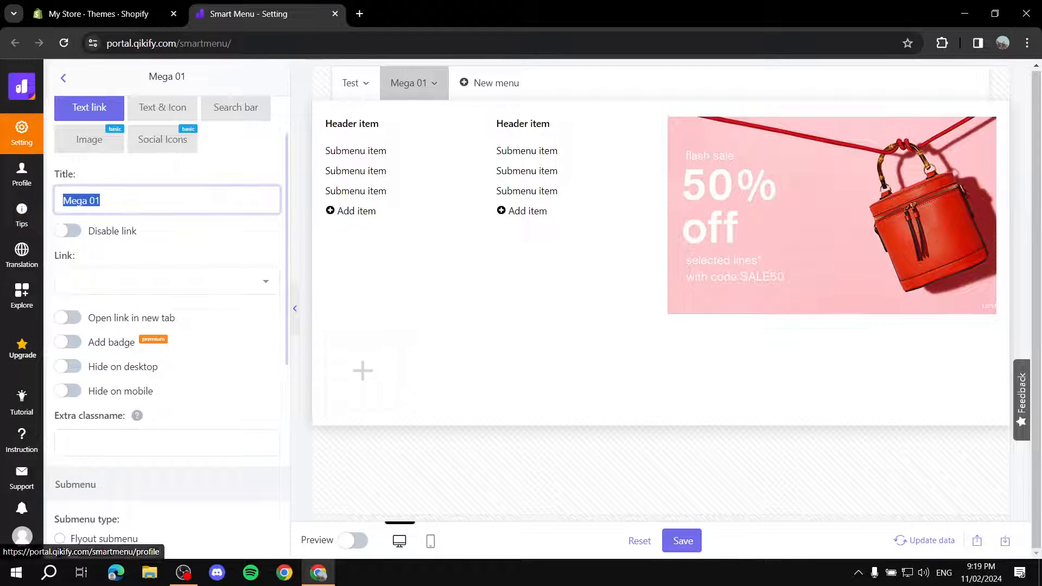
text(A)
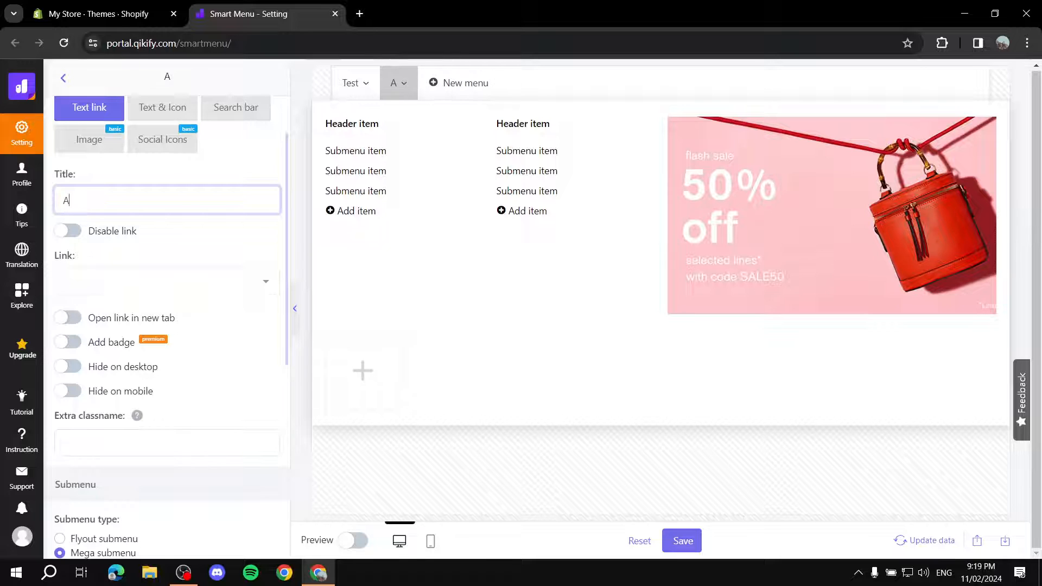
text(bout u)
key(BackSpace)
key(BackSpace)
key(BackSpace)
key(BackSpace)
key(BackSpace)
key(BackSpace)
key(BackSpace)
text(Contact)
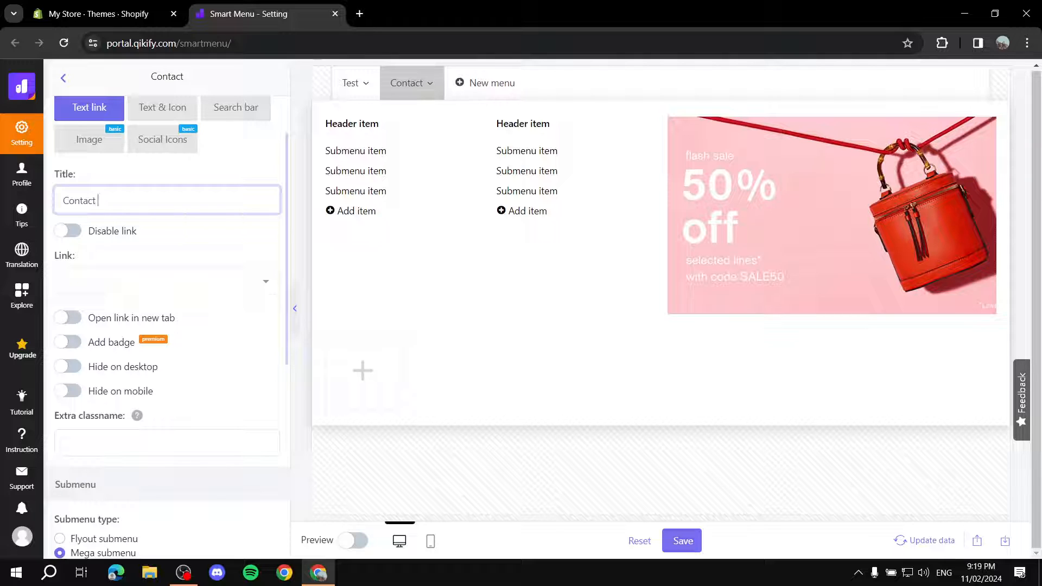
text( Us)
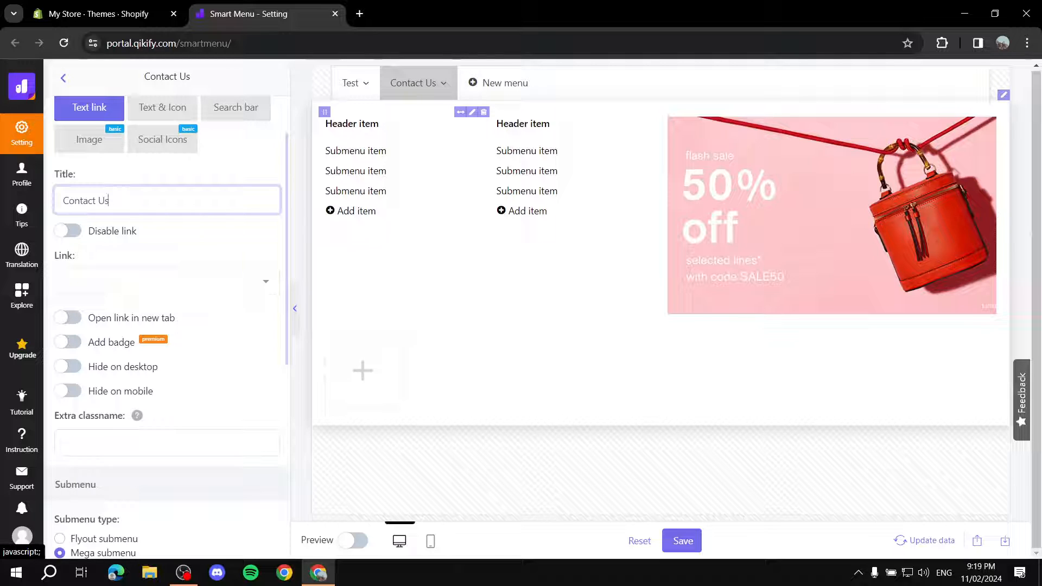
Step: Retitle the first column's header item in the Contact Us submenu "Contact us page"
click(472, 112)
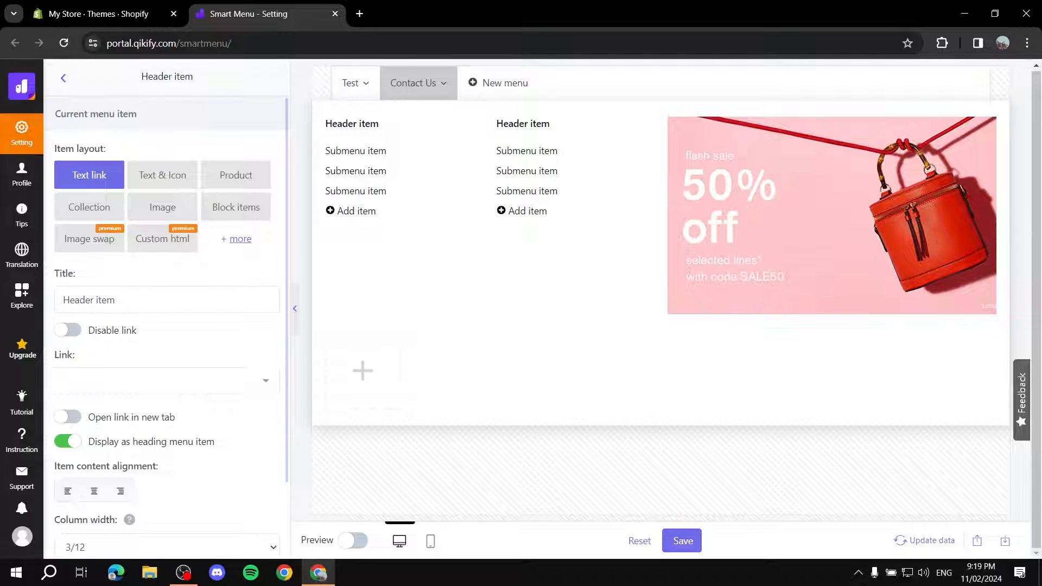
key(ctrl+a)
key(BackSpace)
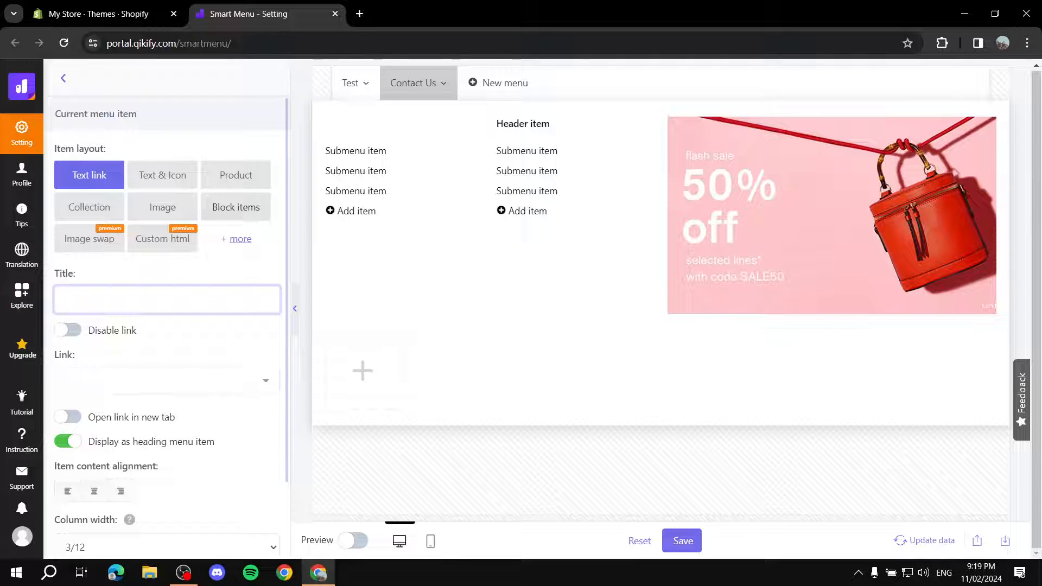
text(Phone nymber)
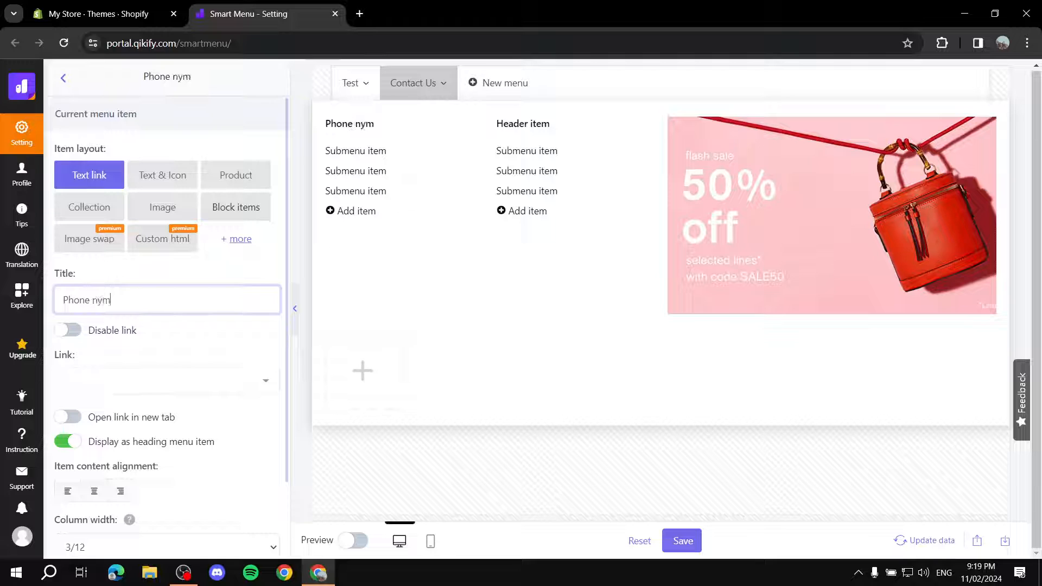
key(BackSpace)
key(BackSpace)
key(BackSpace)
key(BackSpace)
key(BackSpace)
key(BackSpace)
key(BackSpace)
key(BackSpace)
key(BackSpace)
key(BackSpace)
key(BackSpace)
key(BackSpace)
text(Contac)
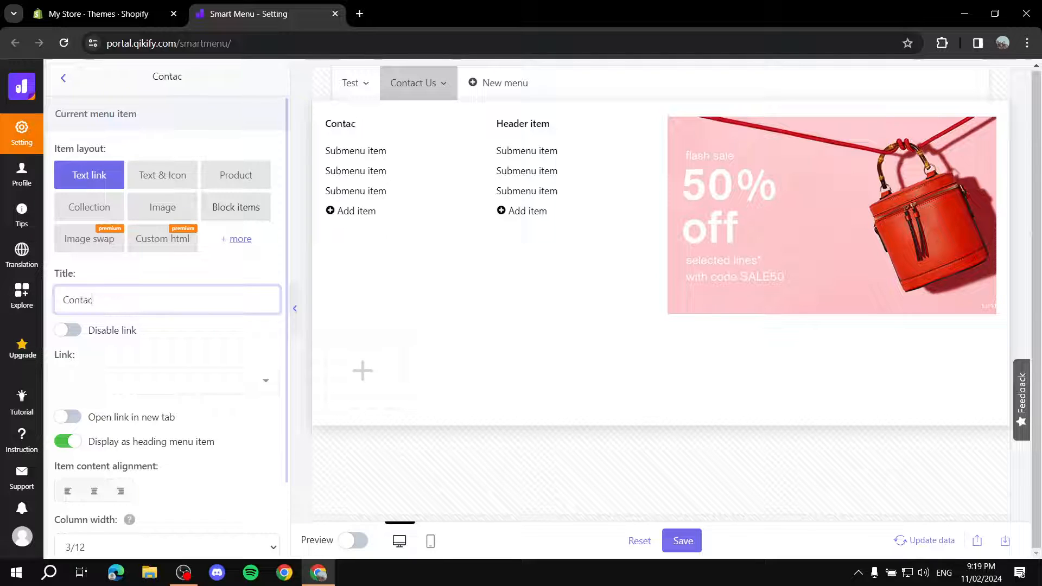
text(t us oage)
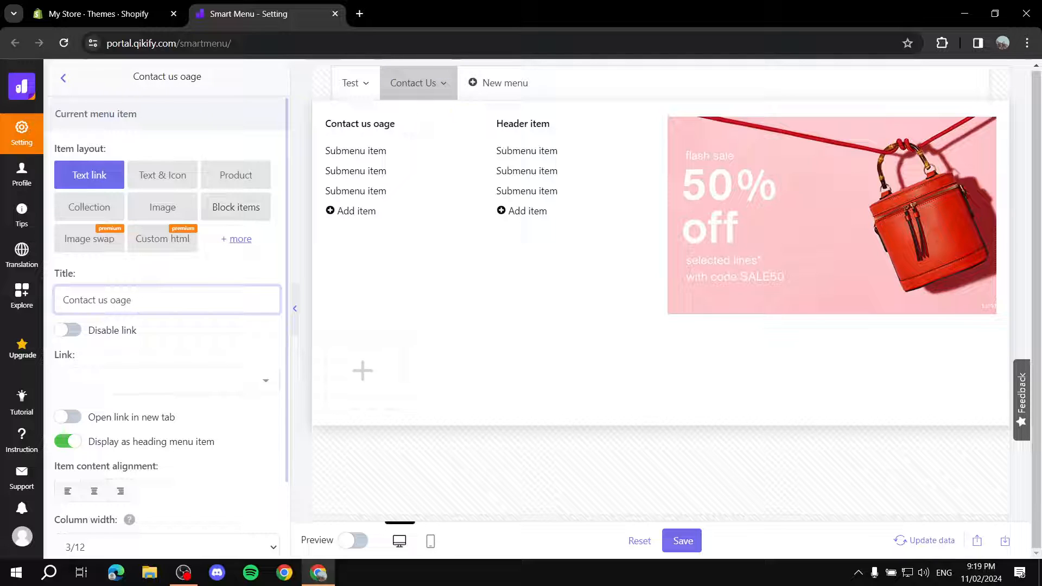
key(BackSpace)
key(BackSpace)
key(BackSpace)
key(BackSpace)
key(BackSpace)
text(page)
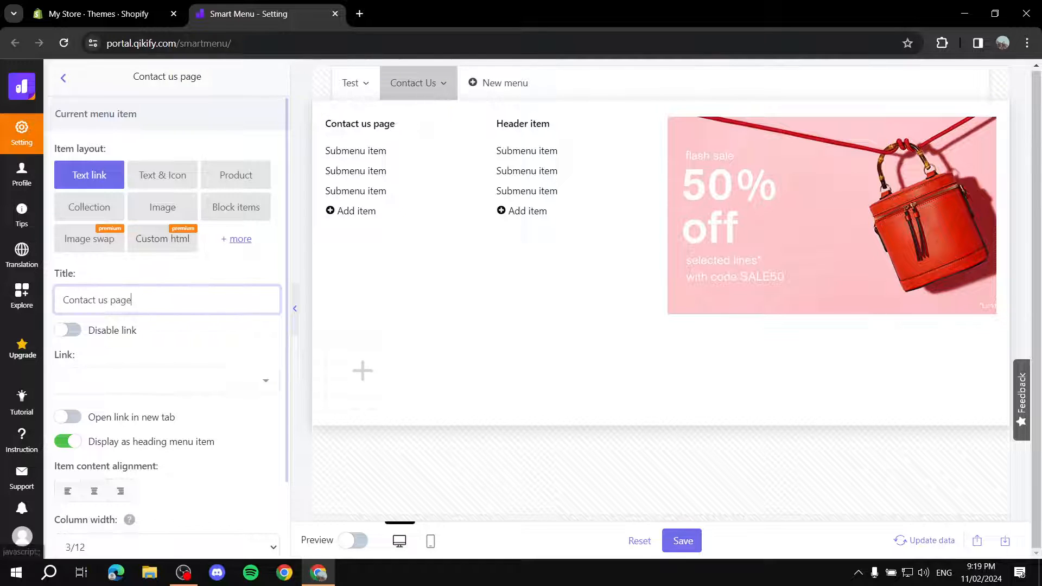
Step: Set the Contact Us menu item's link type to Page and open the list of store pages
click(63, 78)
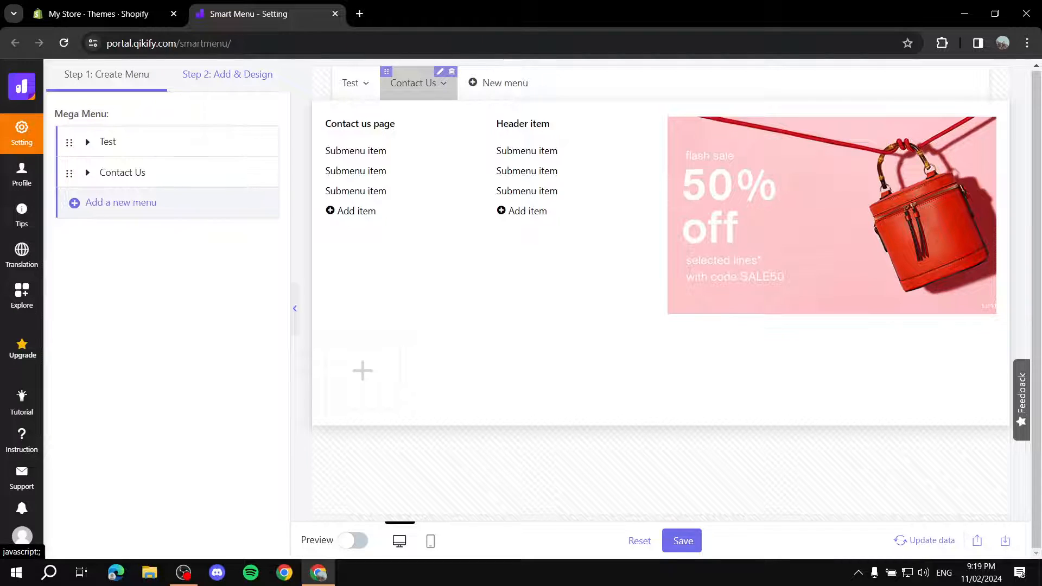
click(439, 71)
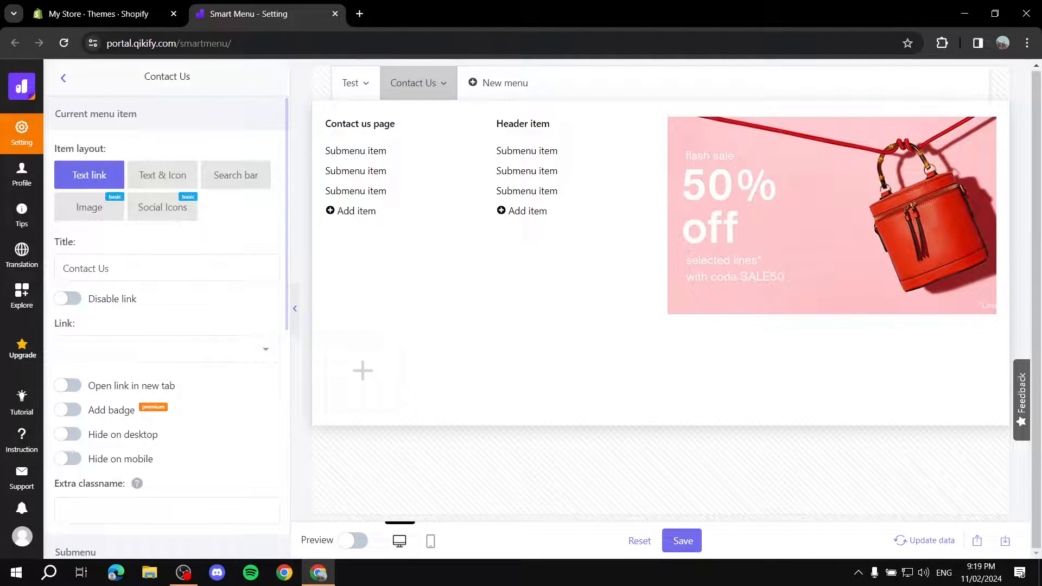
click(166, 349)
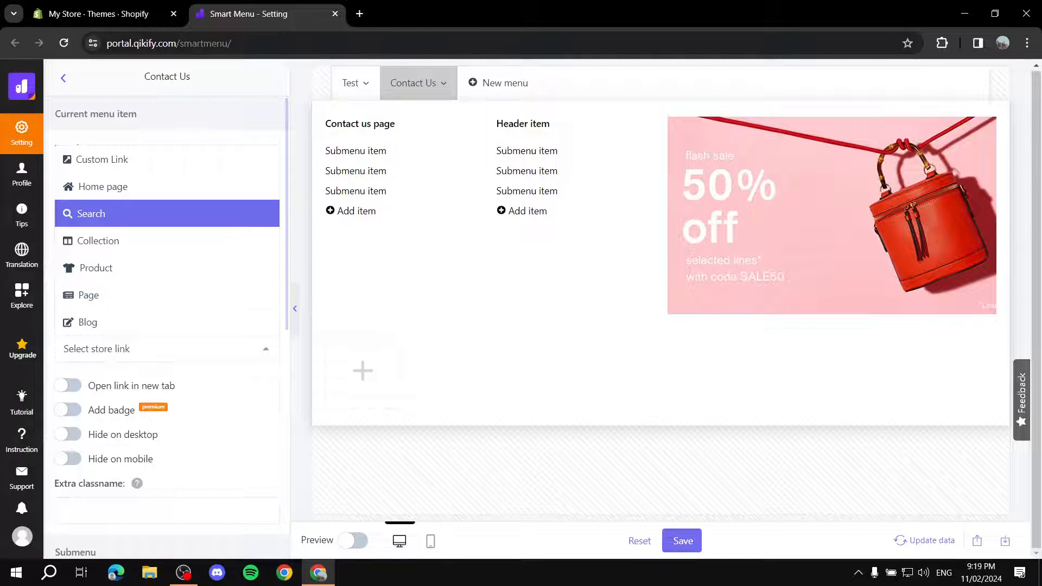
click(103, 186)
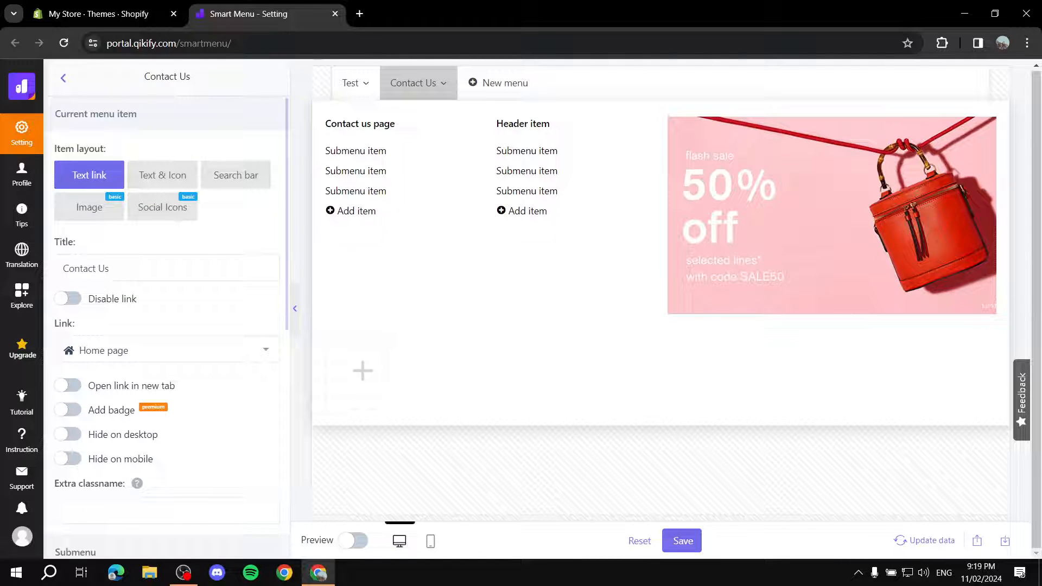
click(163, 350)
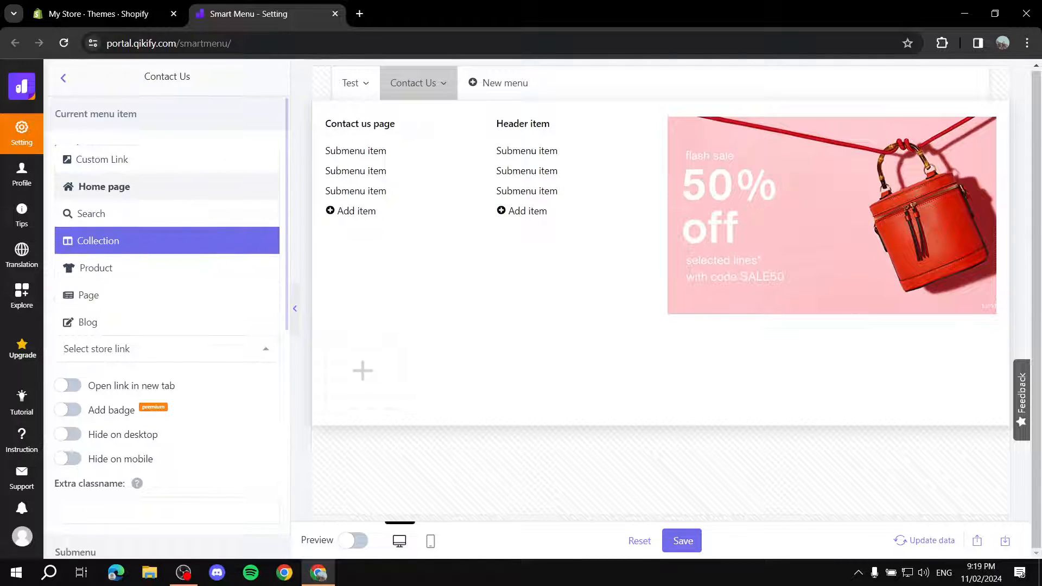
click(163, 295)
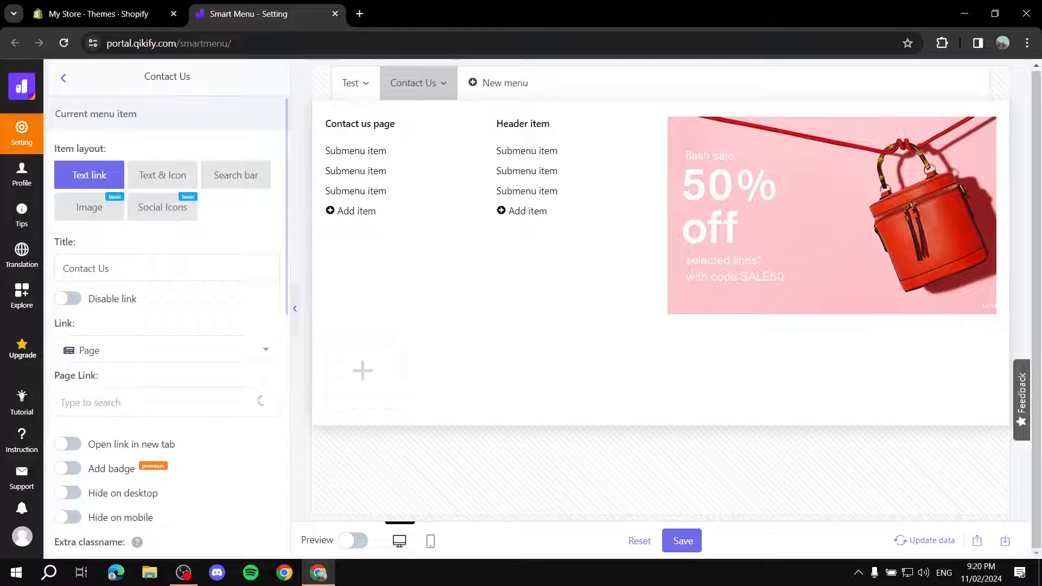
click(163, 402)
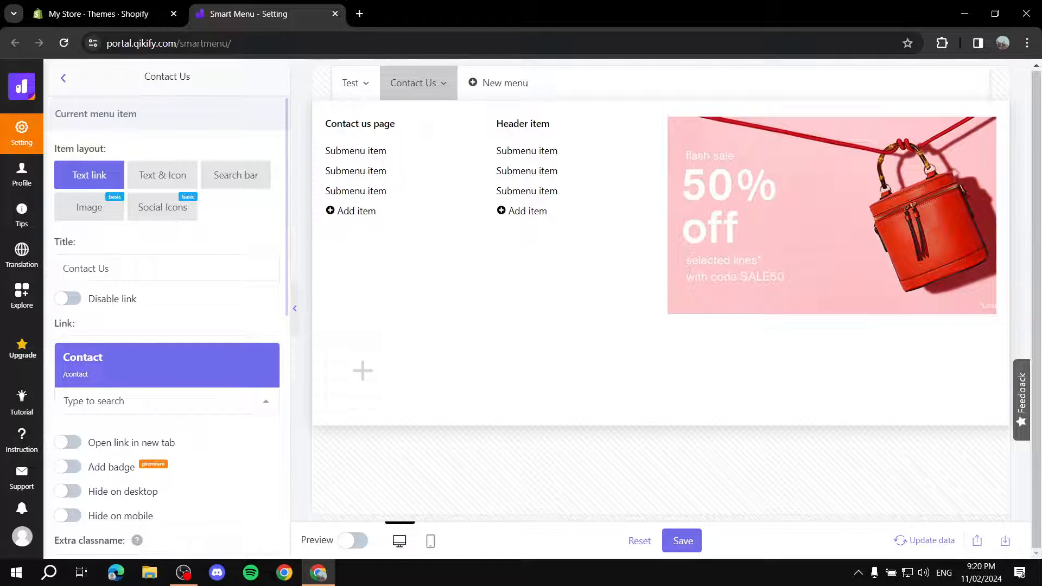
Step: Check the Test submenu in the mobile preview, then return to the desktop preview
scroll(168, 326, down, 6)
click(430, 540)
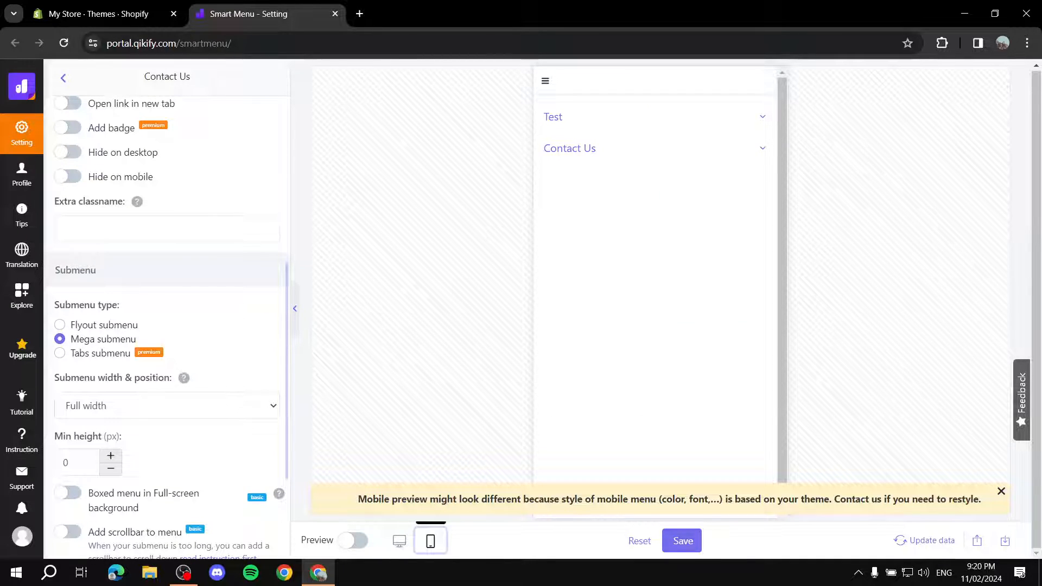
click(762, 117)
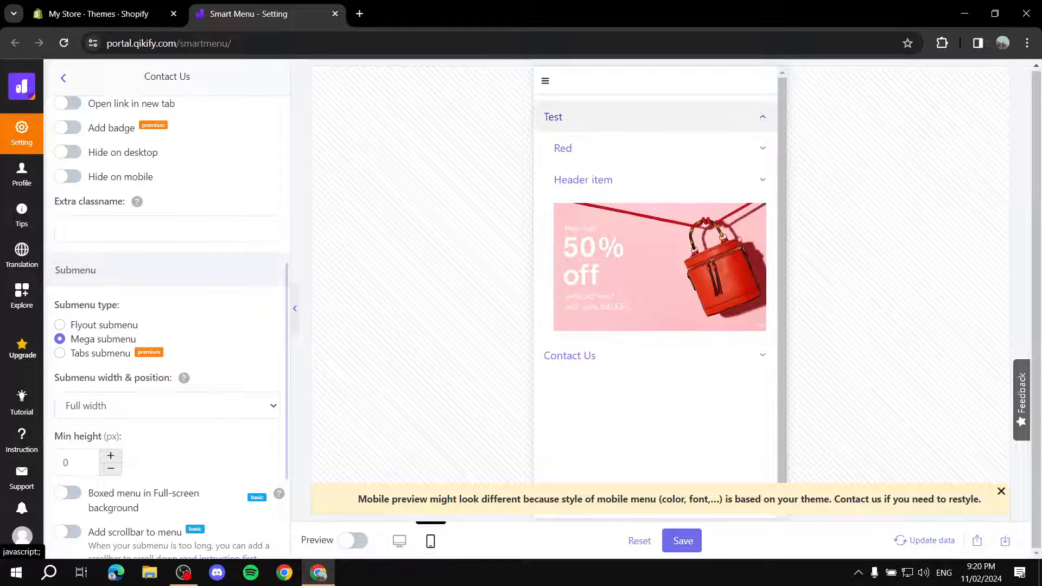
click(763, 117)
click(399, 540)
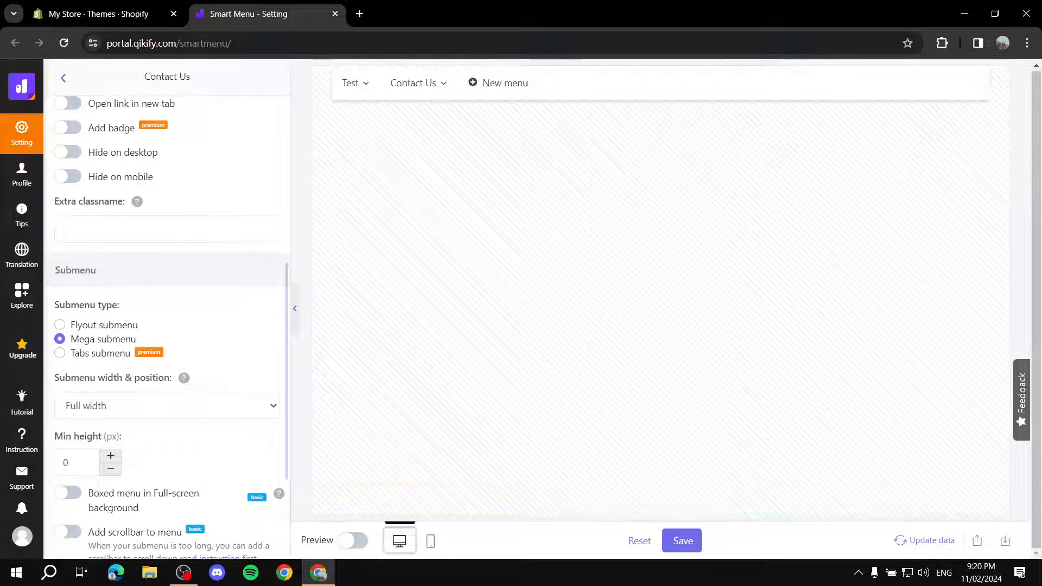
scroll(167, 309, up, 6)
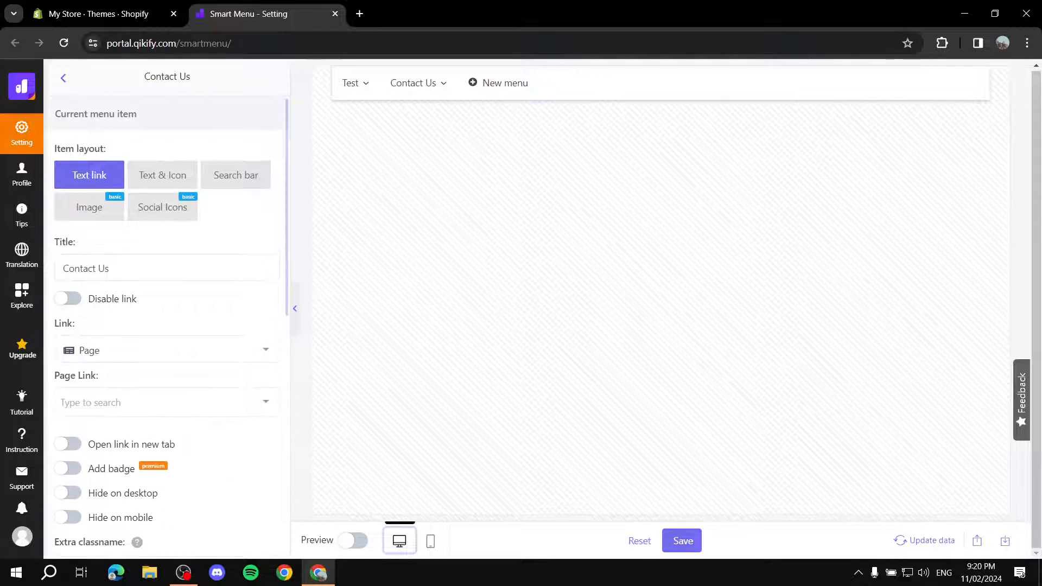
Step: Remove the flash sale banner picture from the image item in the Test submenu
click(63, 78)
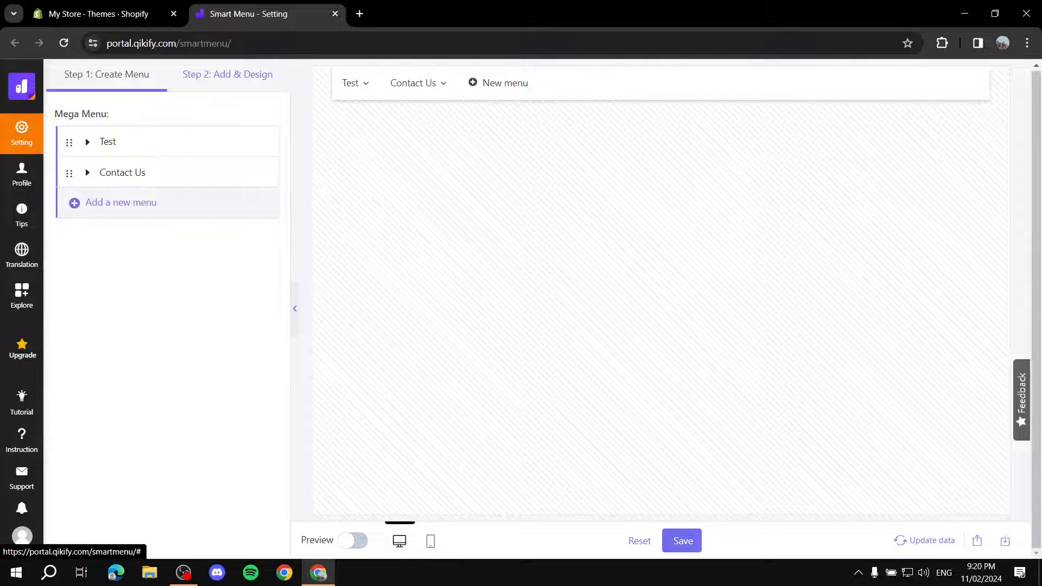
mouse_move(353, 85)
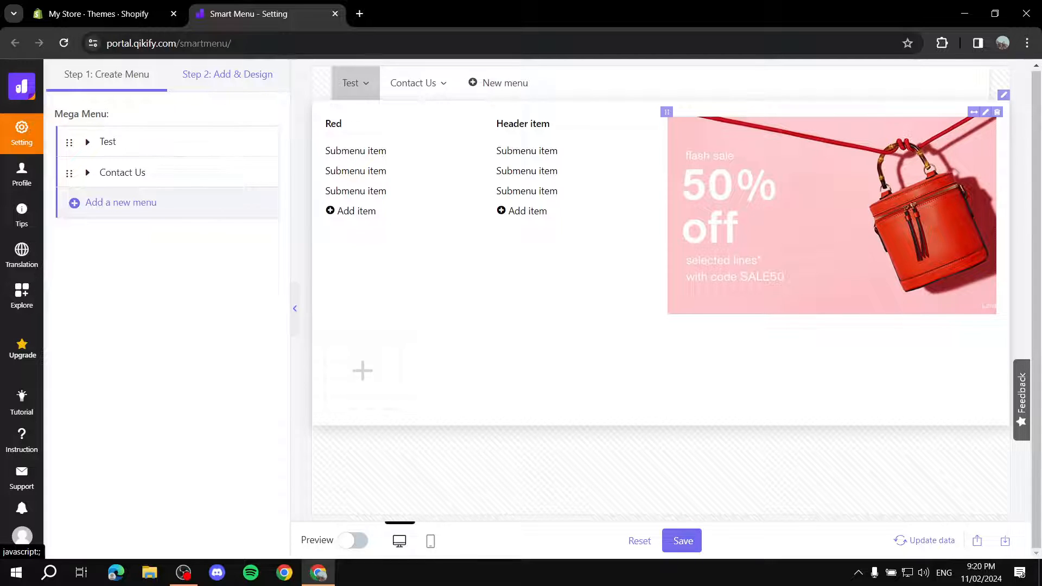
click(986, 112)
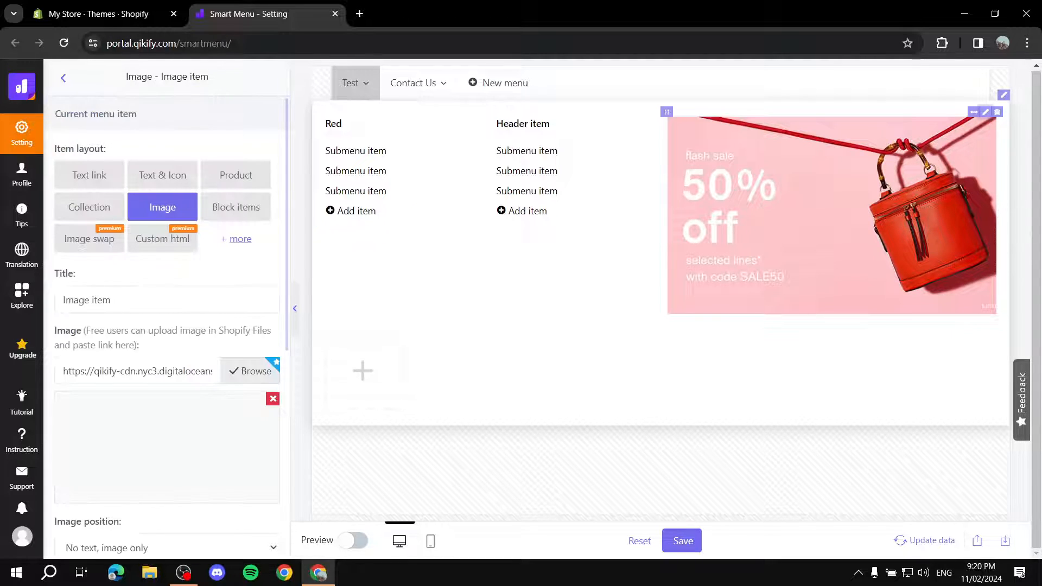
scroll(166, 325, down, 1)
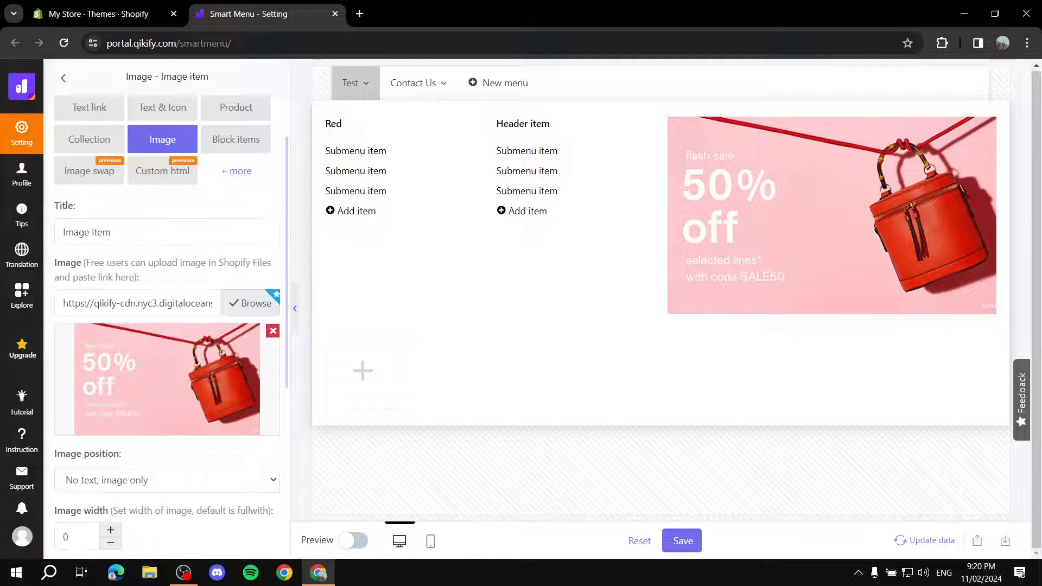
click(273, 331)
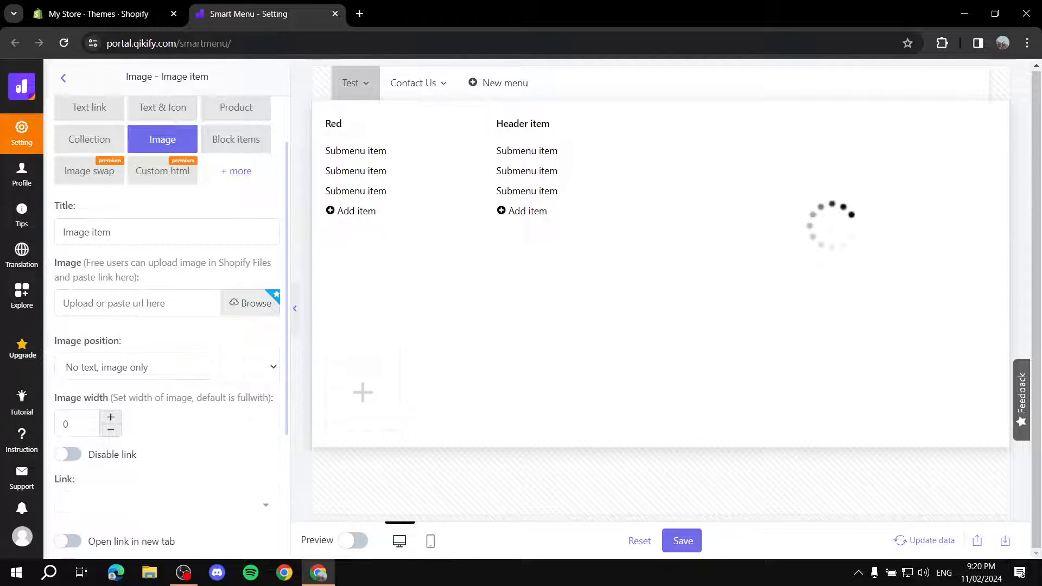
Step: Try to browse for a replacement image, review the available plans, and examine the image item's remaining settings
click(251, 303)
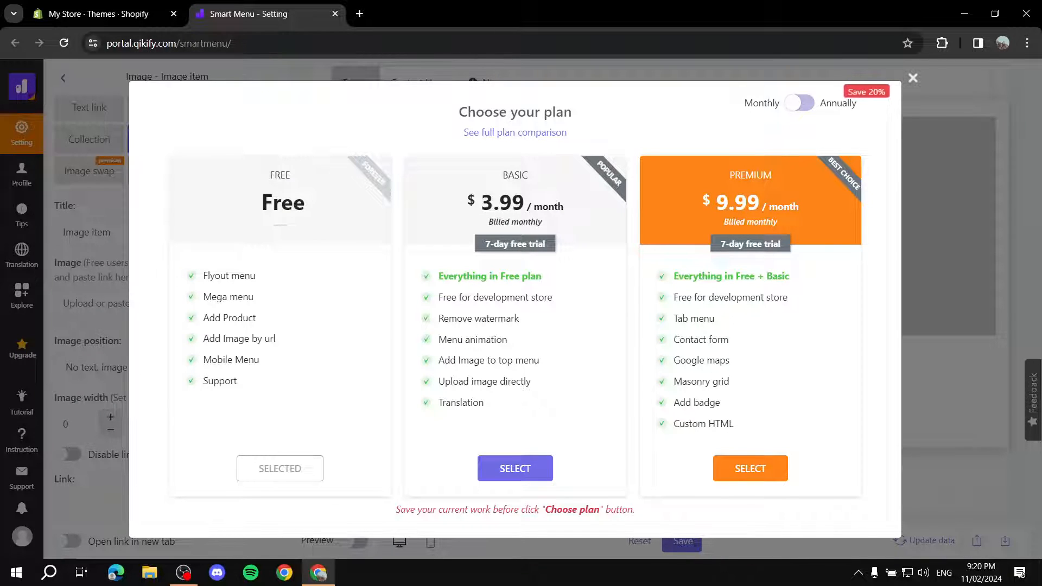
double_click(515, 175)
click(913, 79)
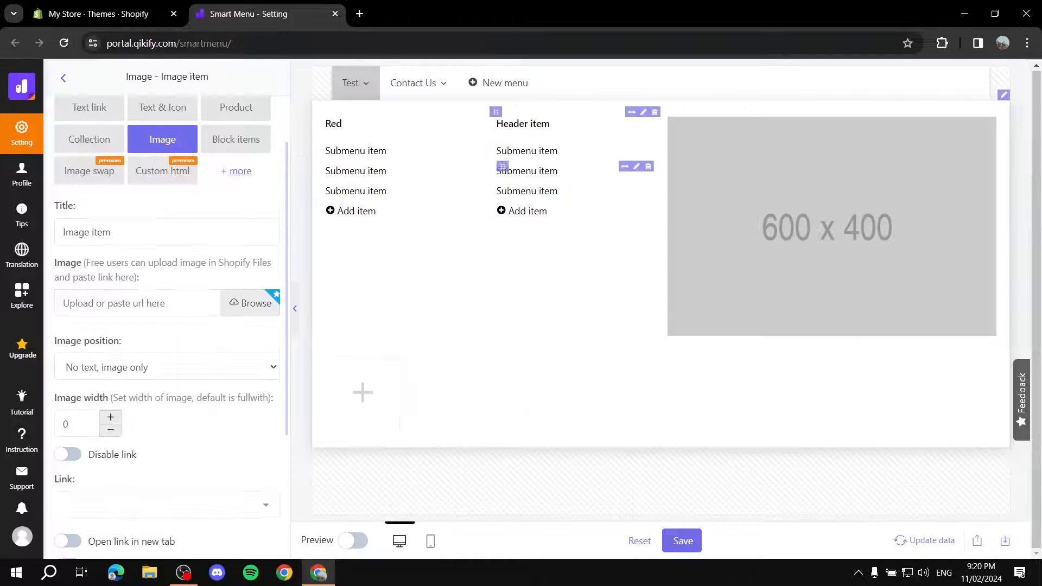
scroll(167, 326, down, 2)
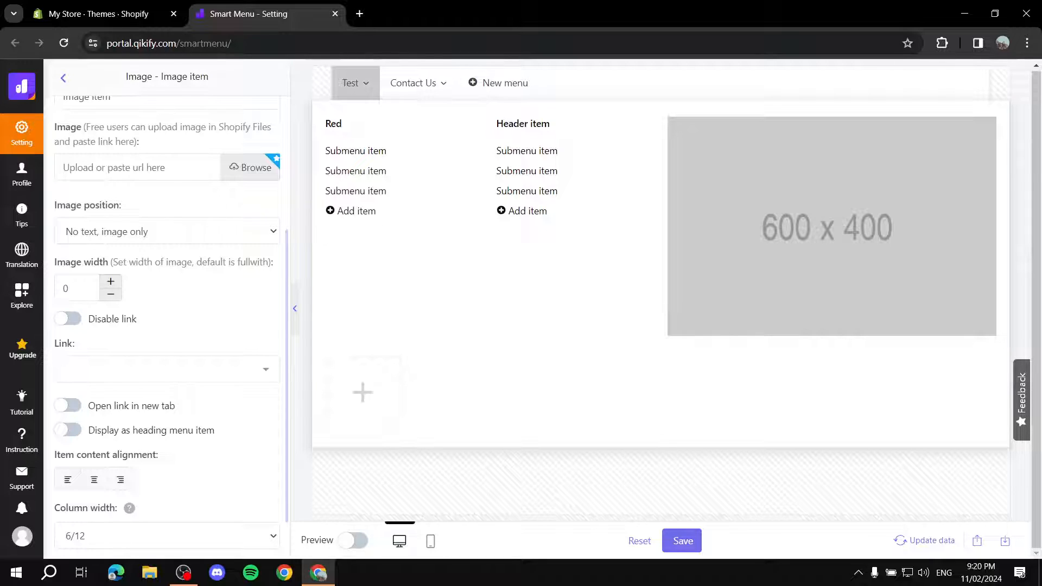
Step: Read the image item's note about uploading images through Shopify Files, and return to the mega menu list
drag(99, 126, 257, 126)
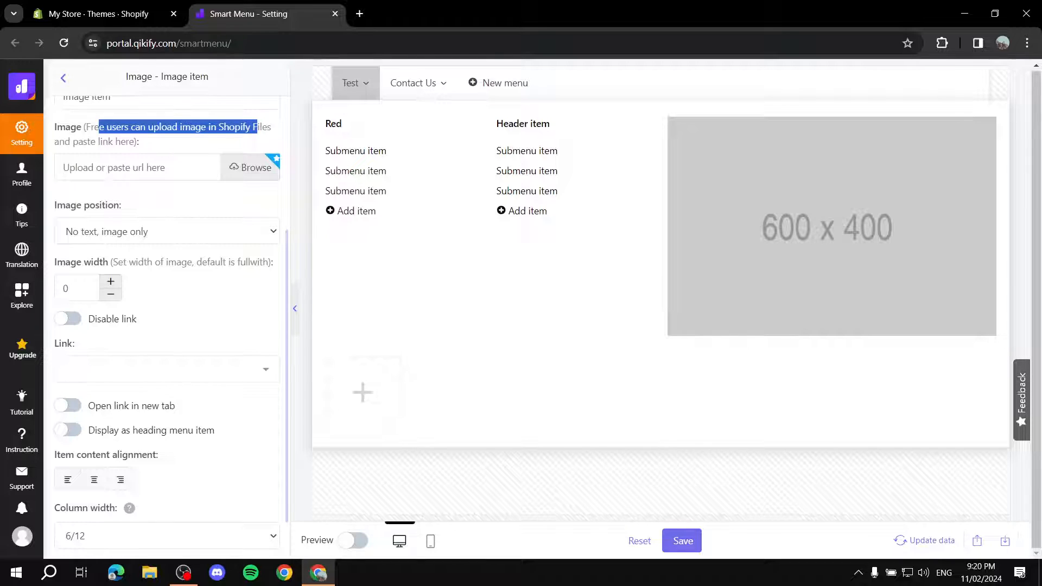
click(257, 128)
scroll(167, 315, up, 4)
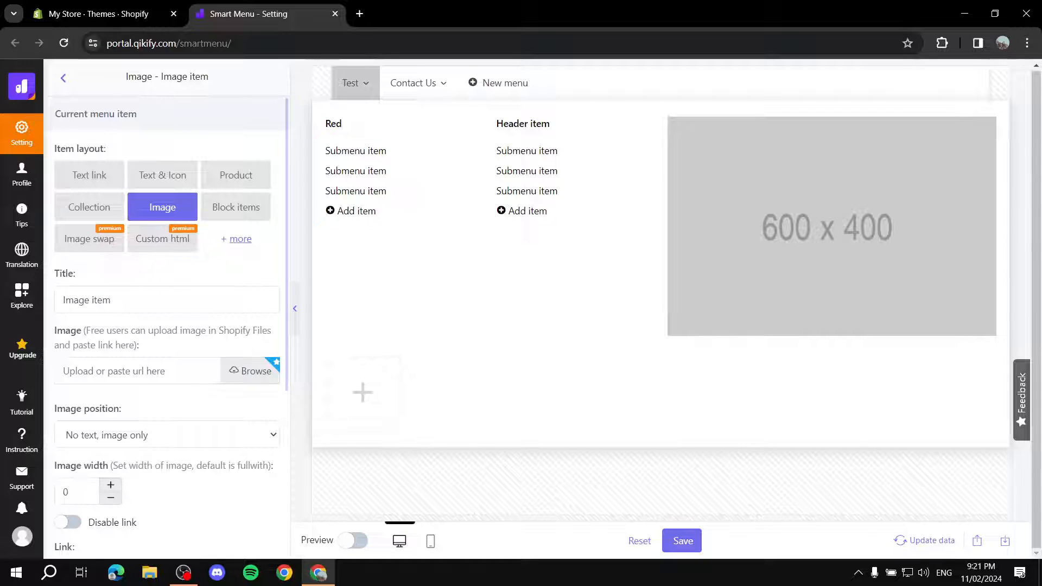
click(63, 78)
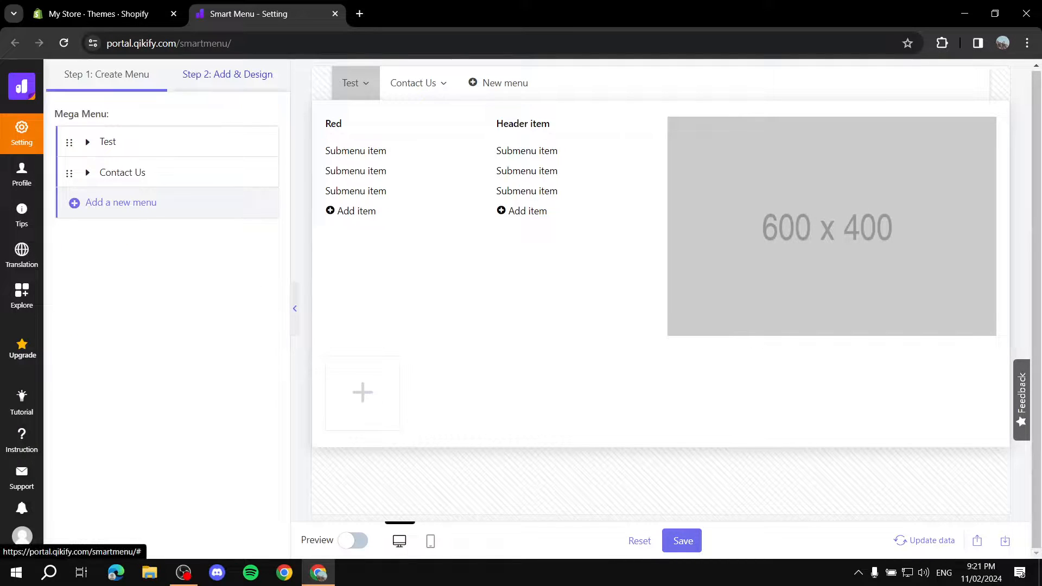
Step: Review the animation choices in the Add & Design settings and select Fade in
click(228, 74)
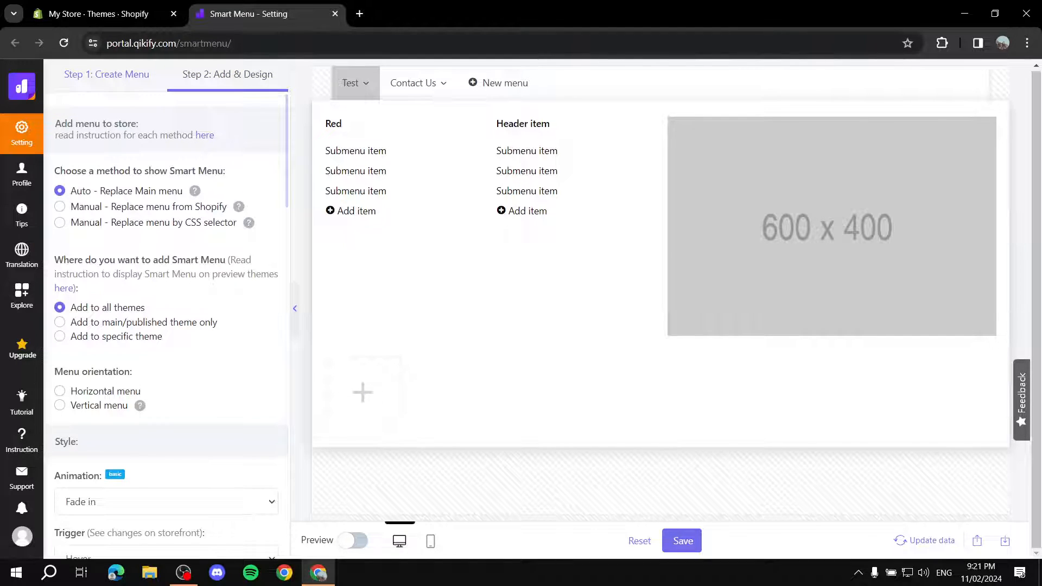
scroll(166, 325, down, 4)
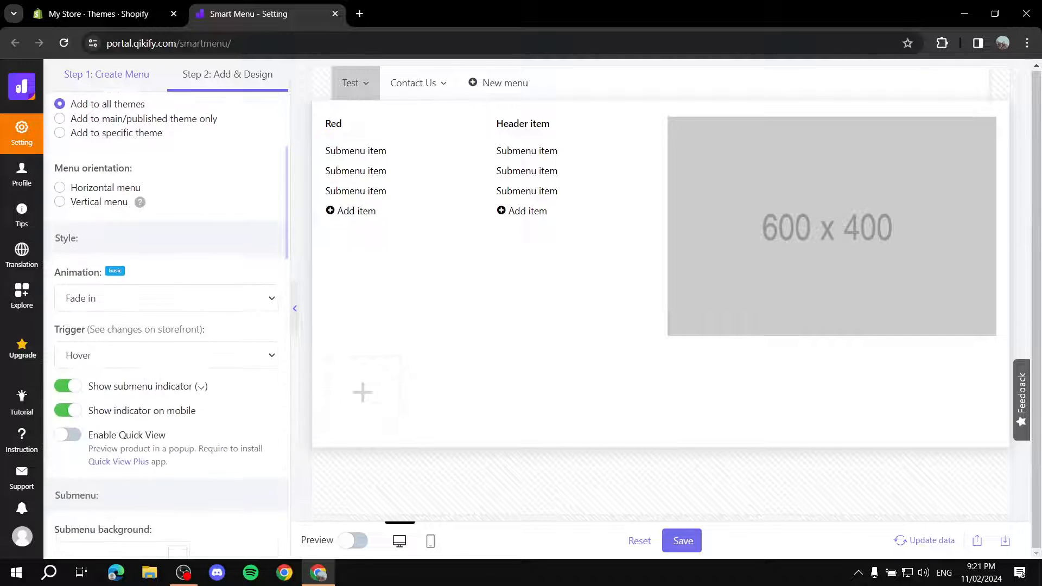
click(166, 298)
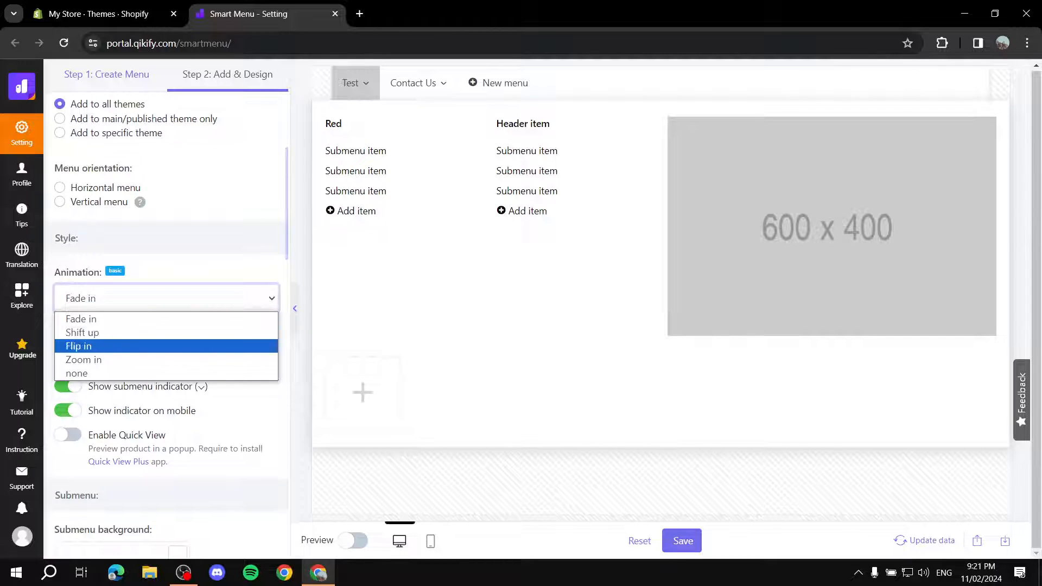
click(80, 319)
Step: Examine the submenu color options and the advanced features for the top menu and submenu
scroll(166, 326, down, 5)
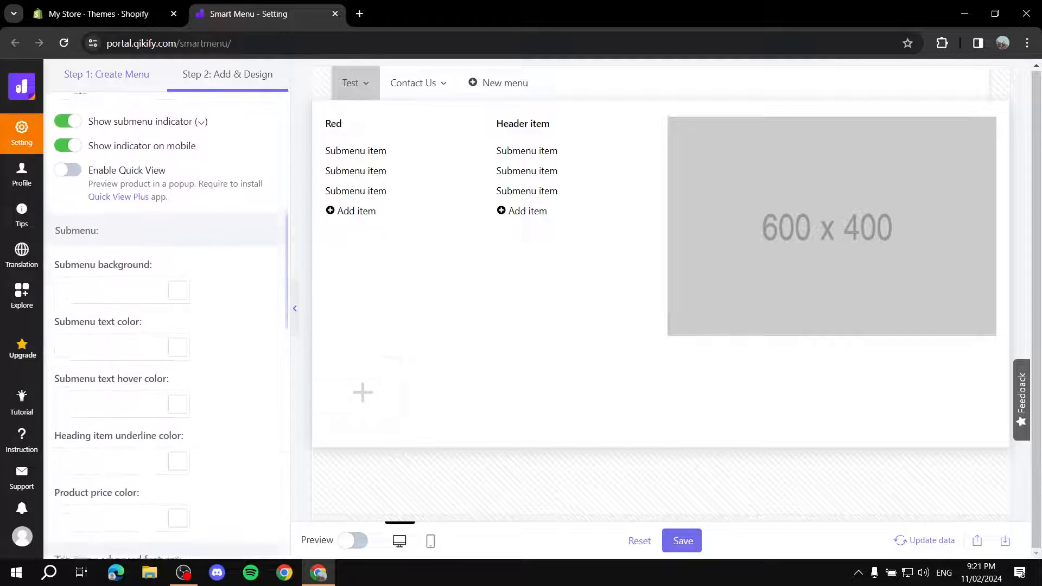
scroll(166, 326, down, 2)
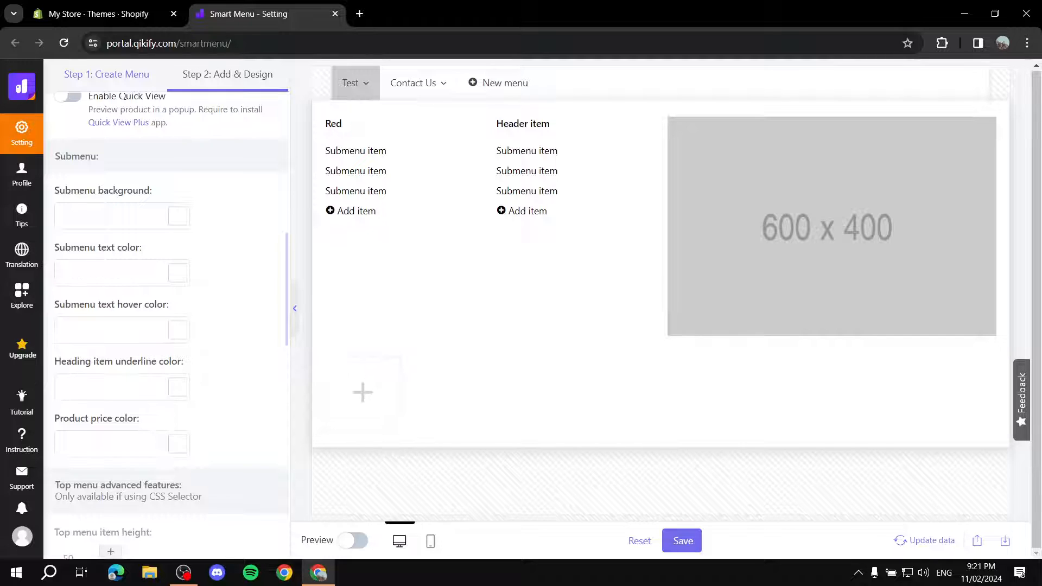
scroll(166, 326, down, 6)
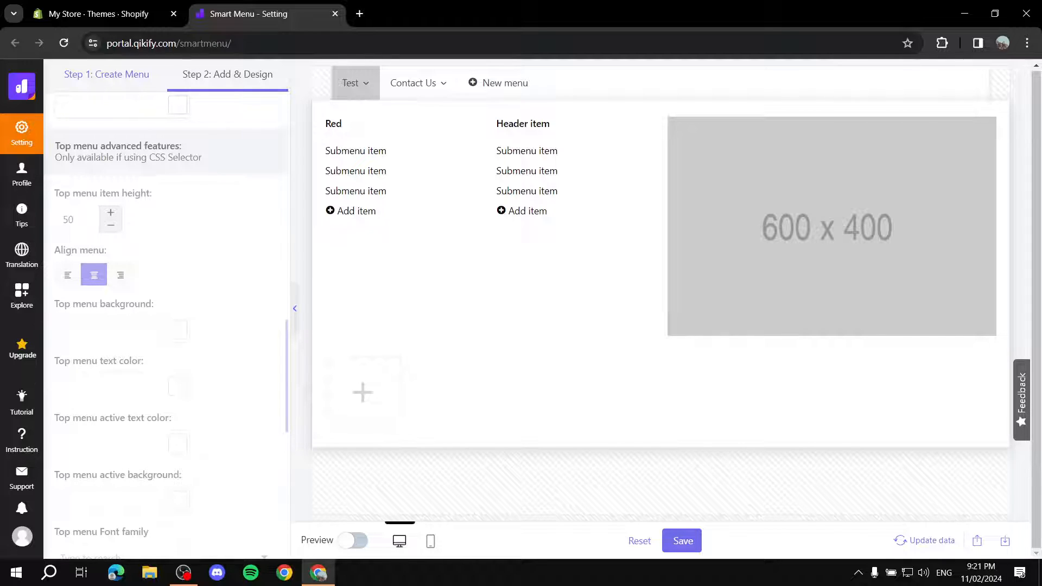
scroll(166, 326, down, 6)
scroll(166, 325, down, 3)
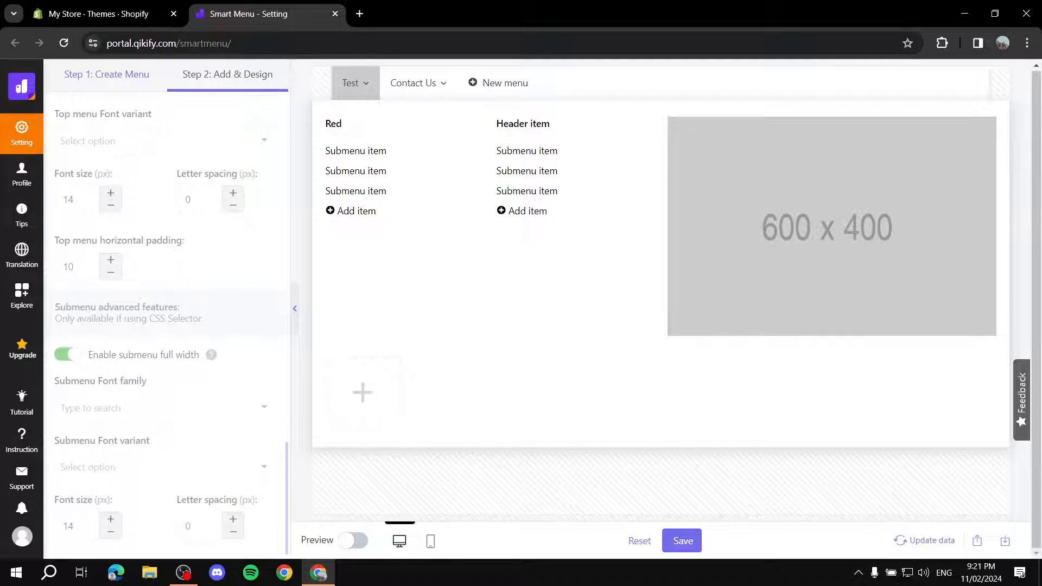
scroll(166, 325, up, 20)
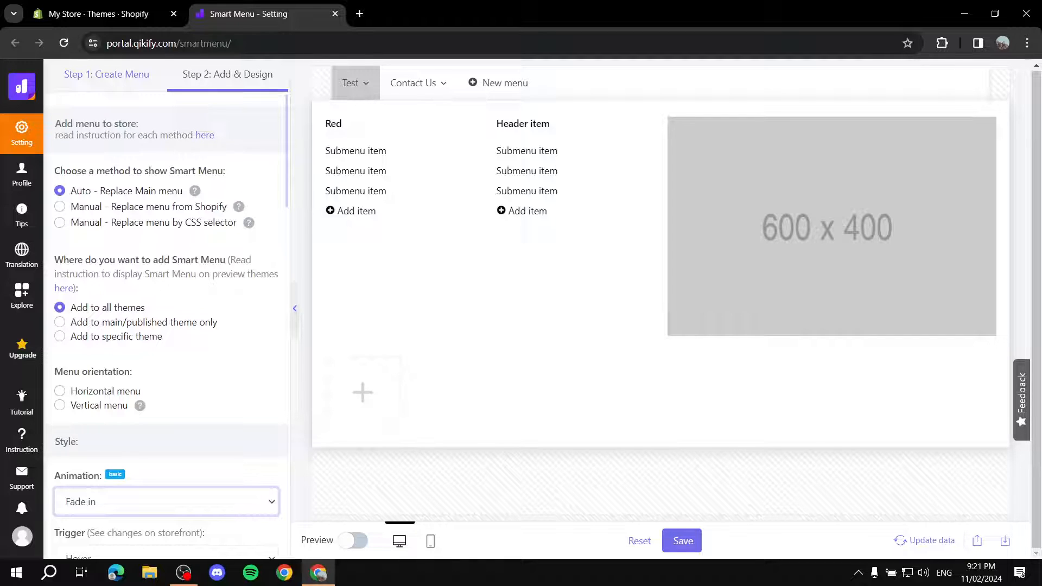
Step: Save the Smart Menu and preview the store, checking its Products menu and reloading the page
click(683, 541)
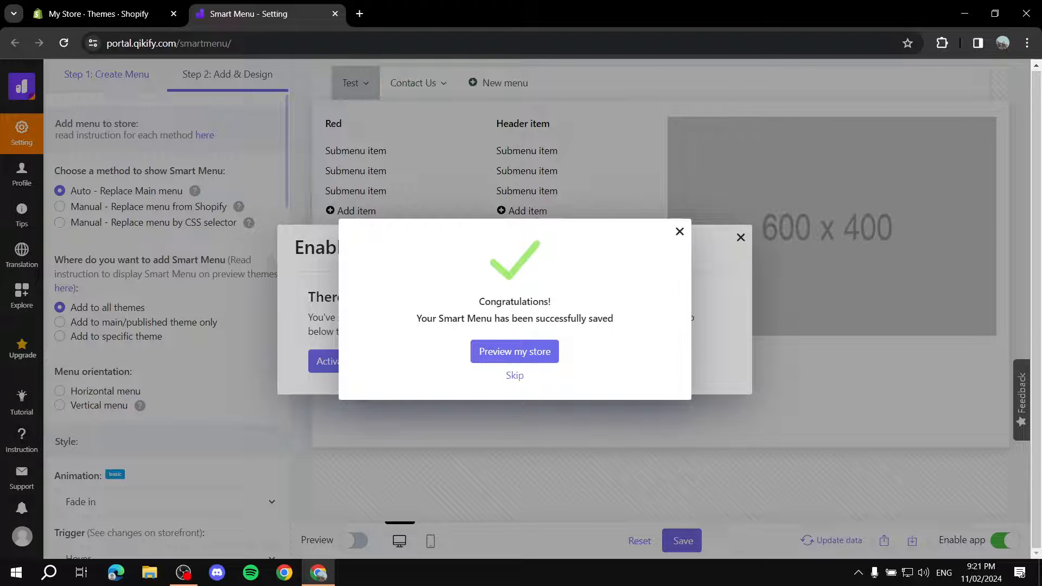
click(514, 351)
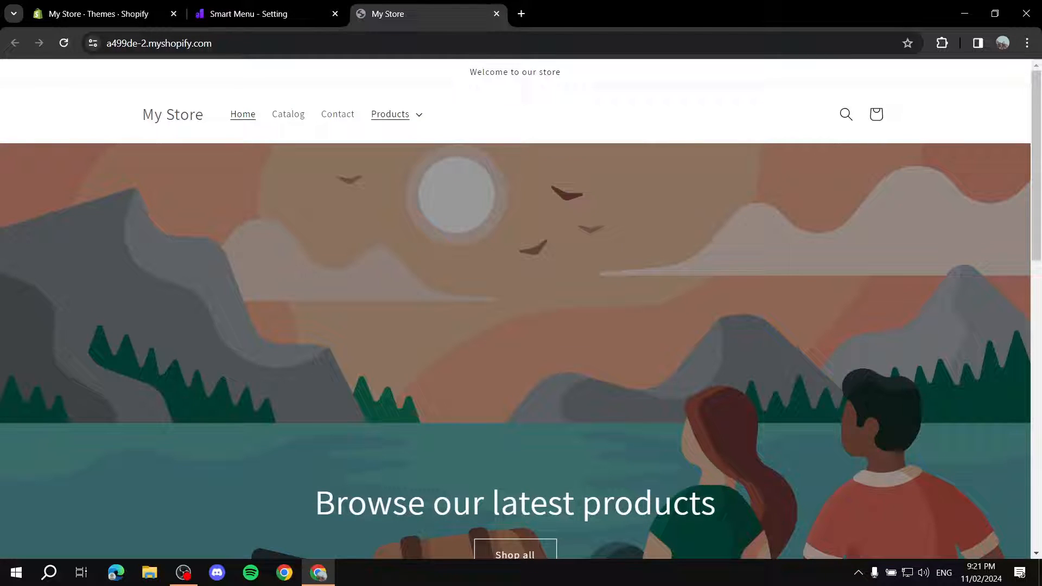
click(396, 115)
click(397, 115)
click(64, 43)
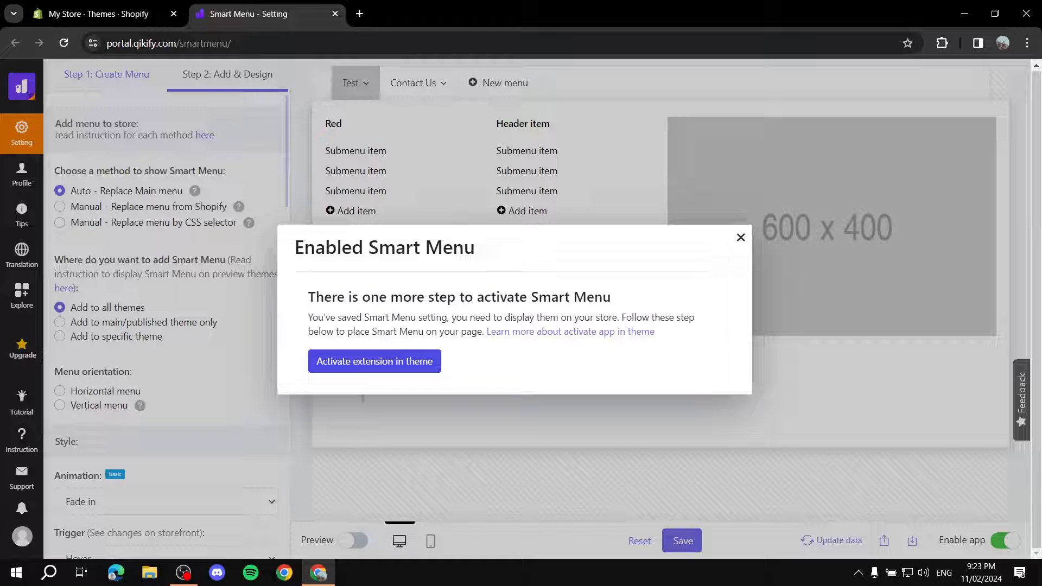
Step: Activate the Smart Menu extension in the Dawn theme, save the theme and exit the theme editor
click(374, 361)
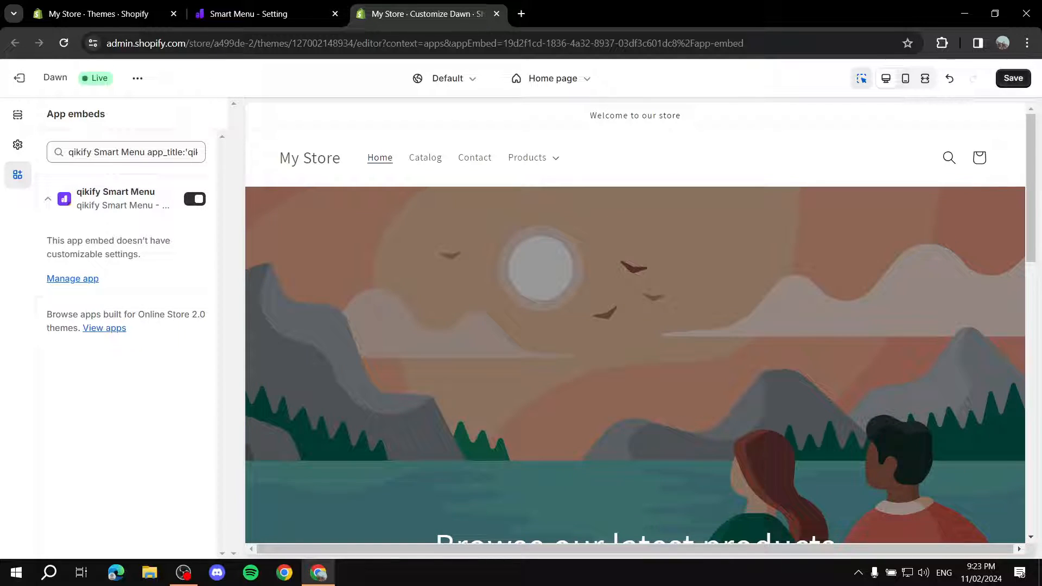
key(ctrl+s)
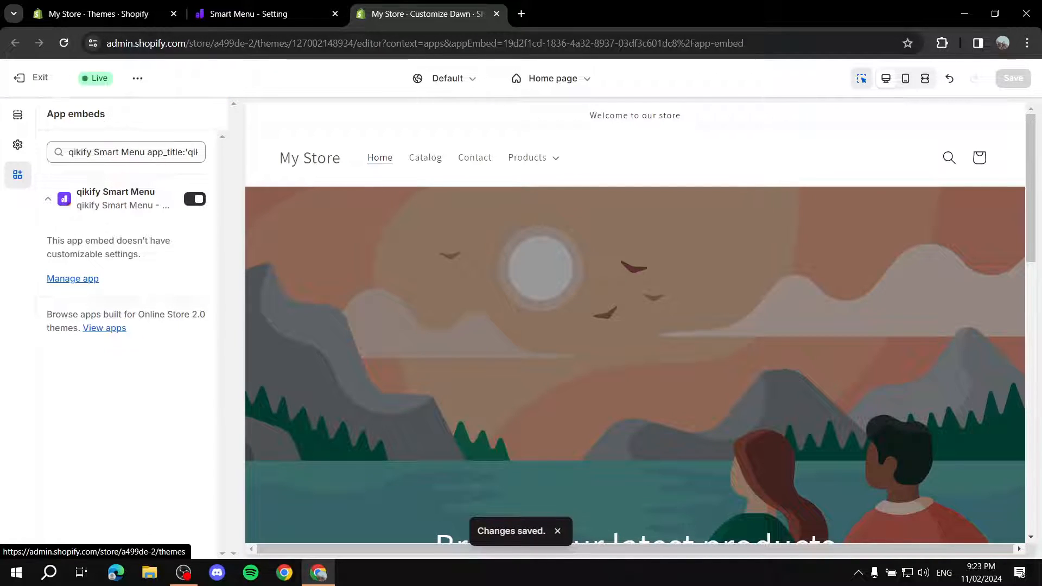
click(33, 78)
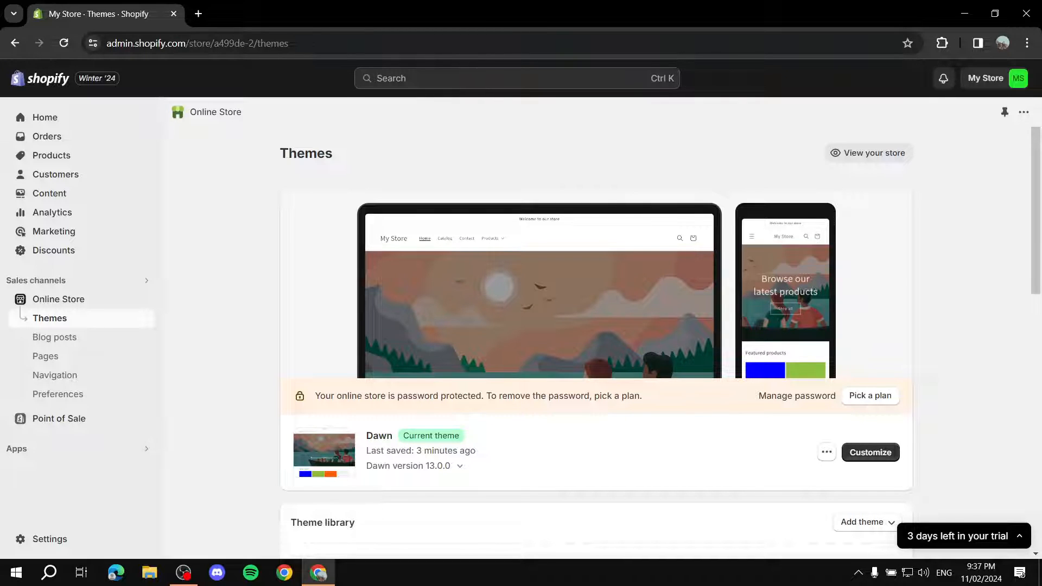
Step: View the live store from the Themes page, check its Products menu, and close the store page
click(826, 452)
click(868, 152)
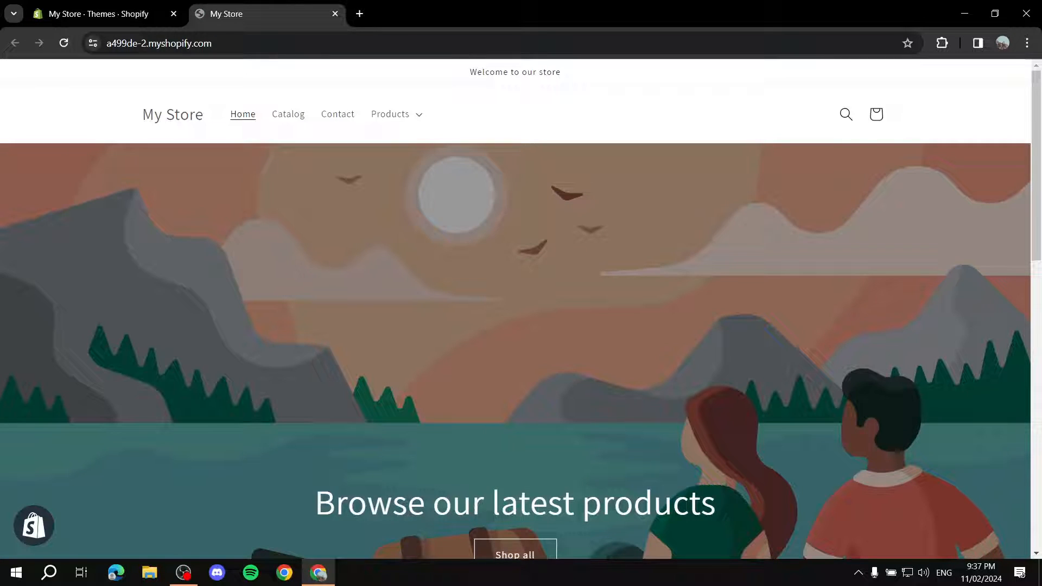
click(397, 115)
click(396, 114)
key(ctrl+w)
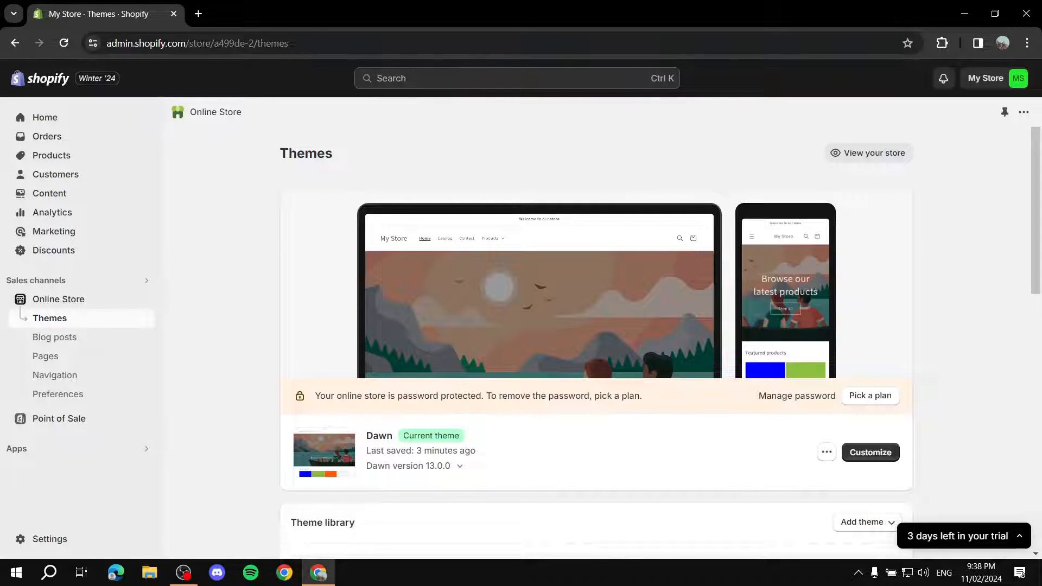
Step: Reopen qikify Smart Menu from the store's installed apps and show its Add & Design settings
click(17, 449)
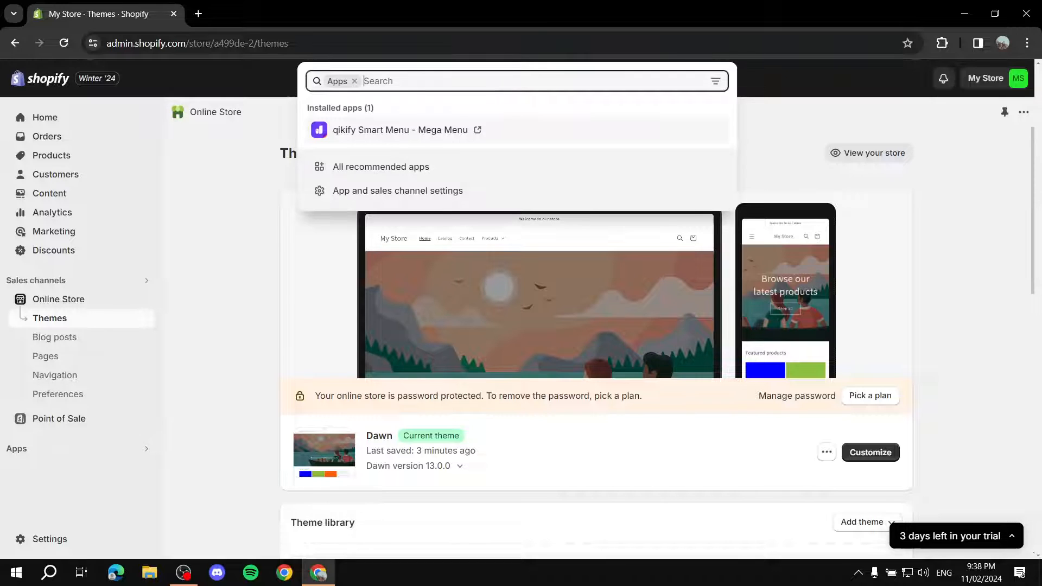
click(404, 131)
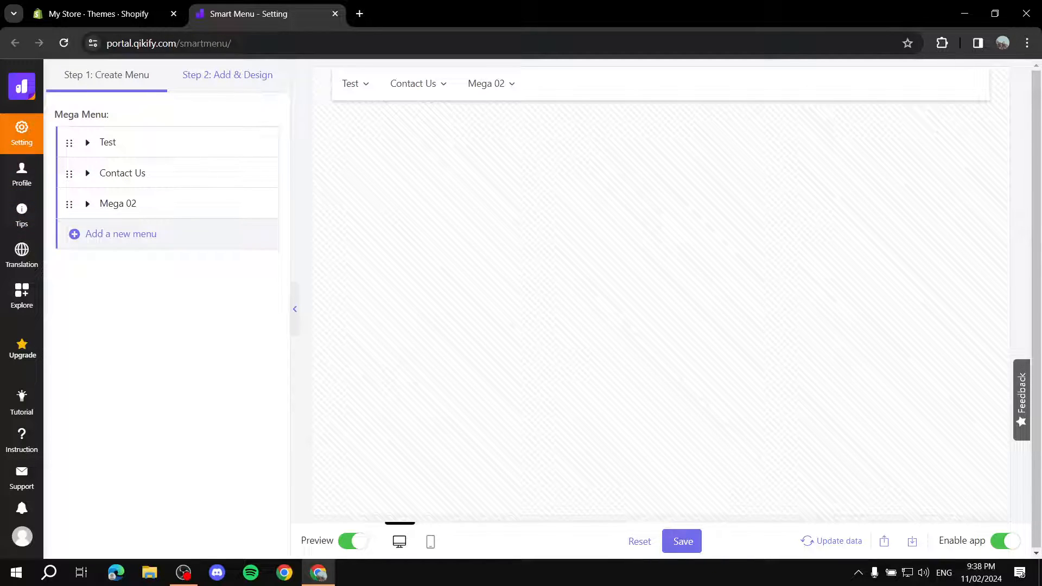
click(227, 75)
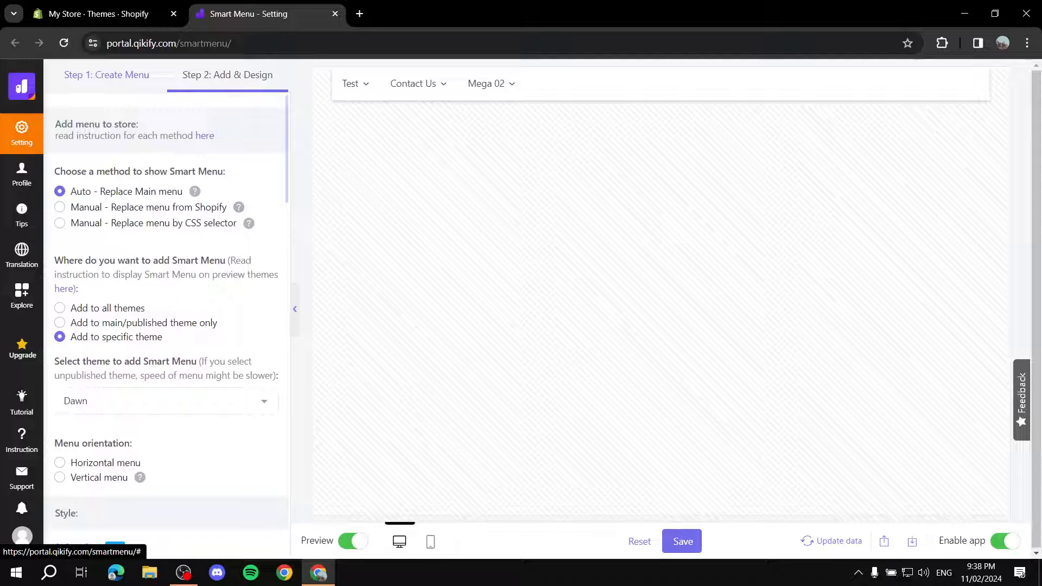
Step: Try the manual Shopify menu replacement method, return to Auto - Replace Main menu, and save the mega menu
click(60, 207)
click(163, 276)
click(59, 191)
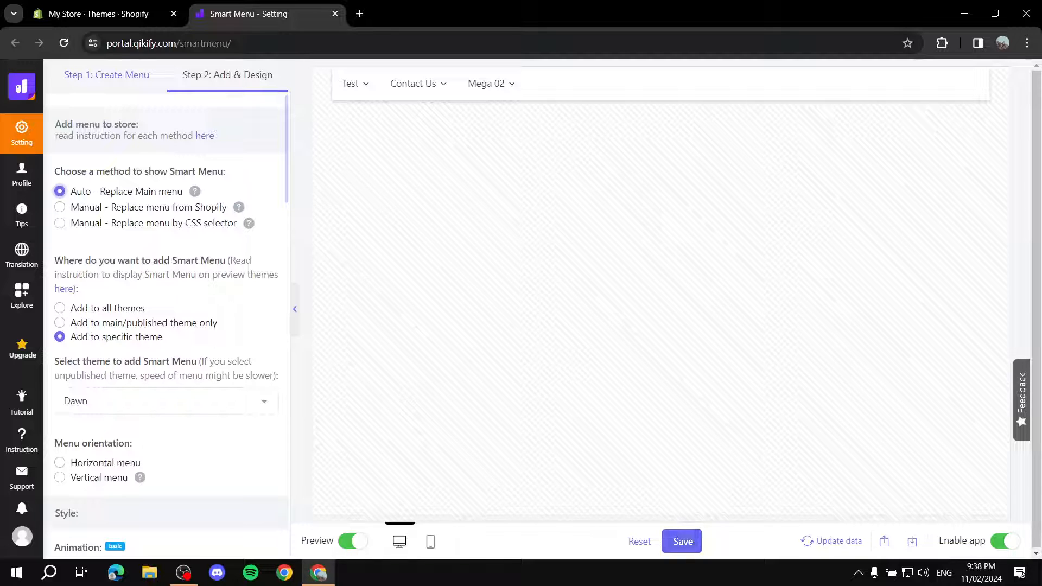
click(683, 541)
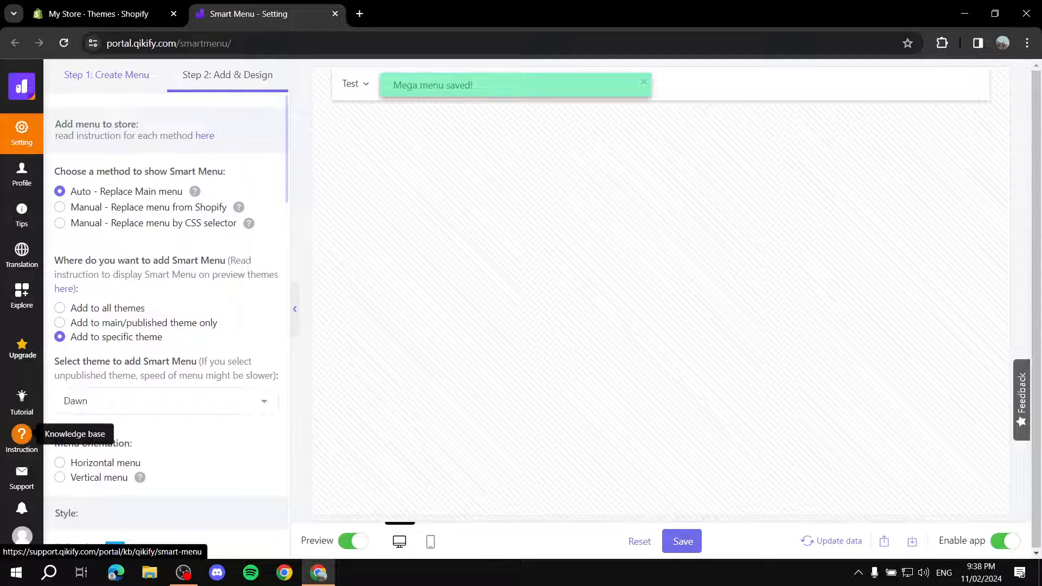
Step: Open the knowledge base article on why Smart Menu is not showing up and read its Loading time section
click(21, 435)
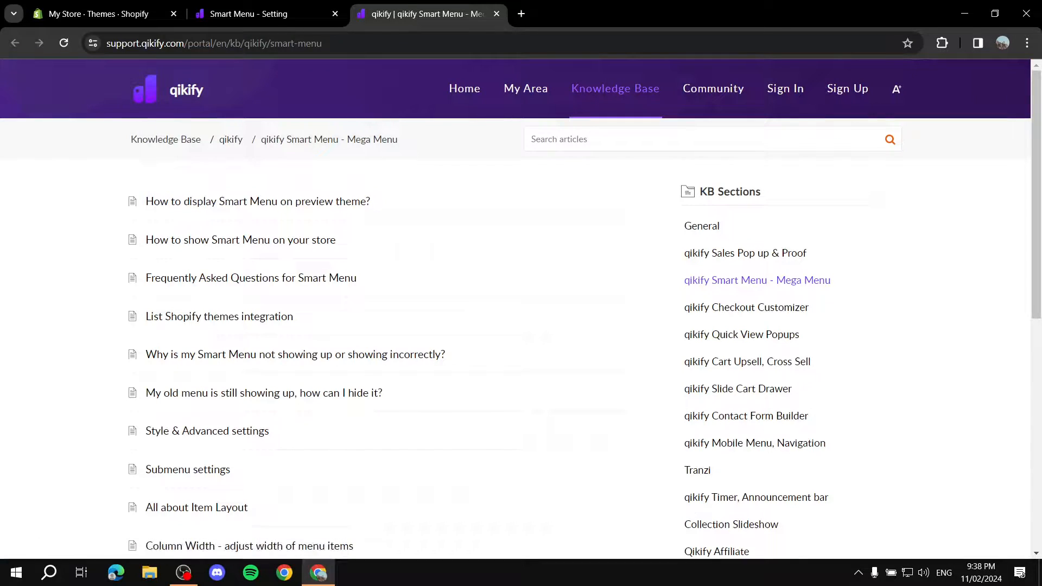
scroll(299, 287, down, 1)
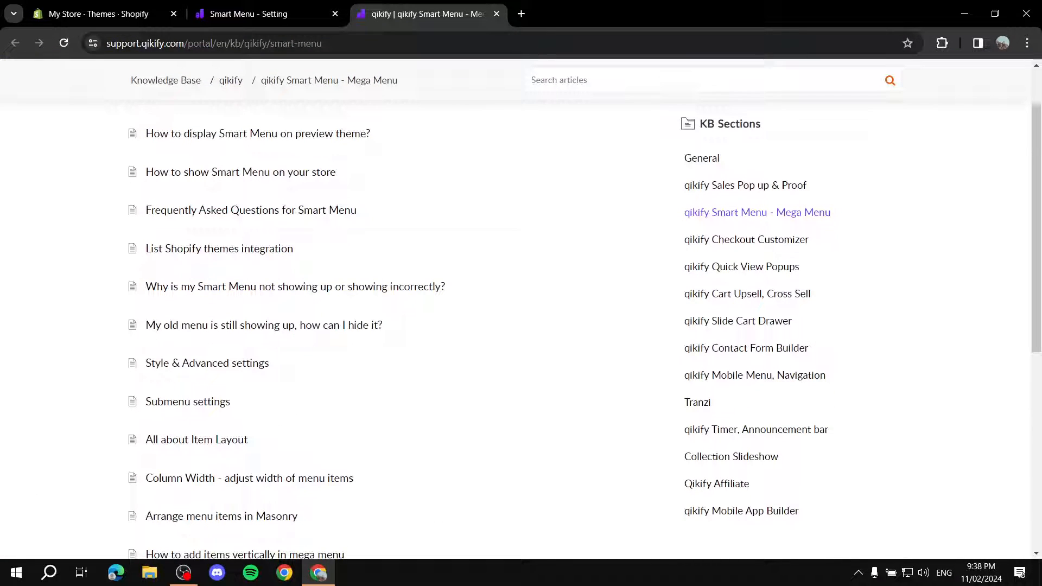
click(298, 286)
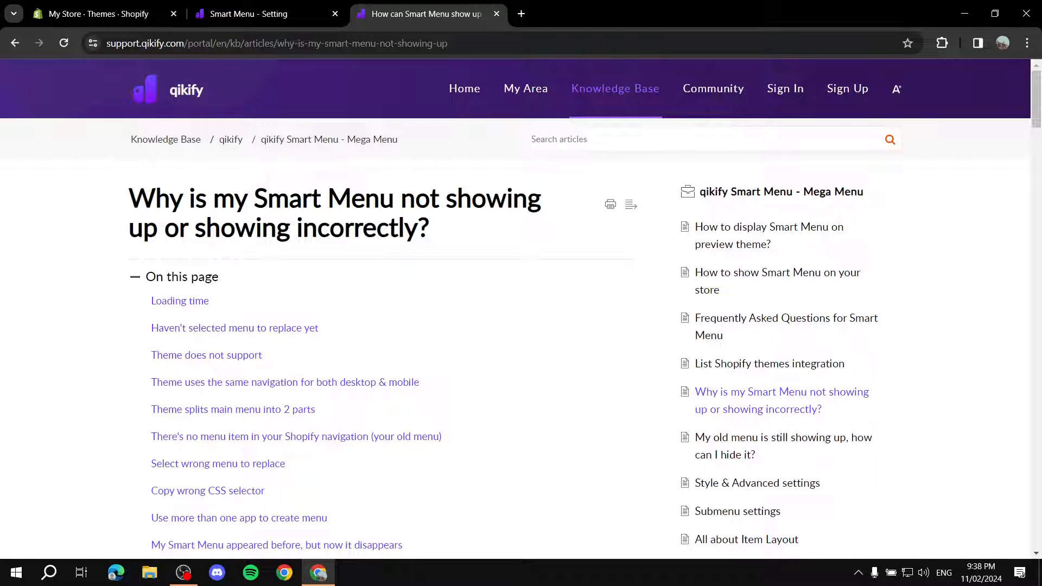
scroll(521, 310, down, 8)
drag(130, 218, 221, 220)
click(221, 219)
drag(130, 255, 635, 255)
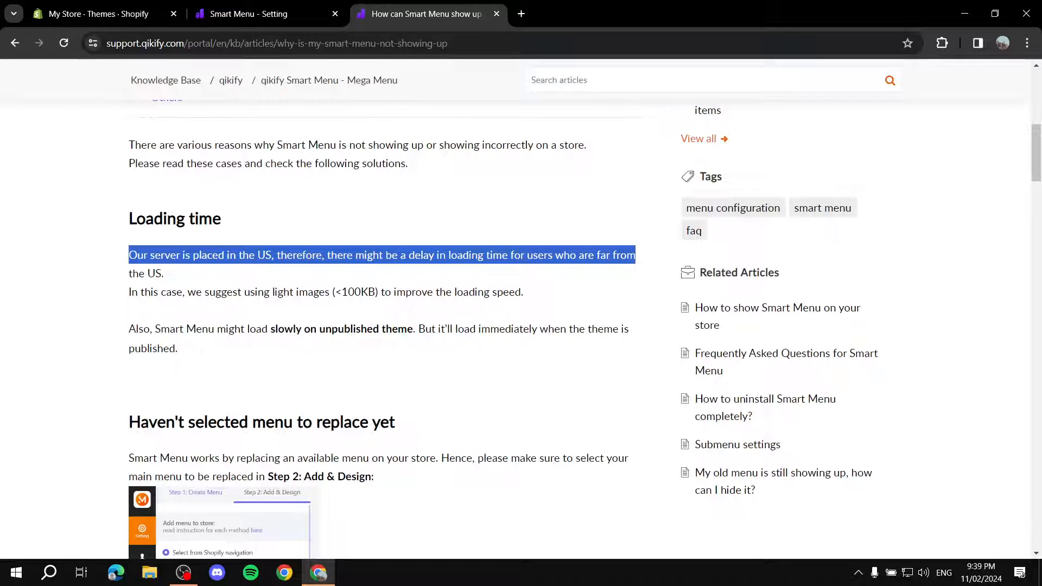
click(635, 255)
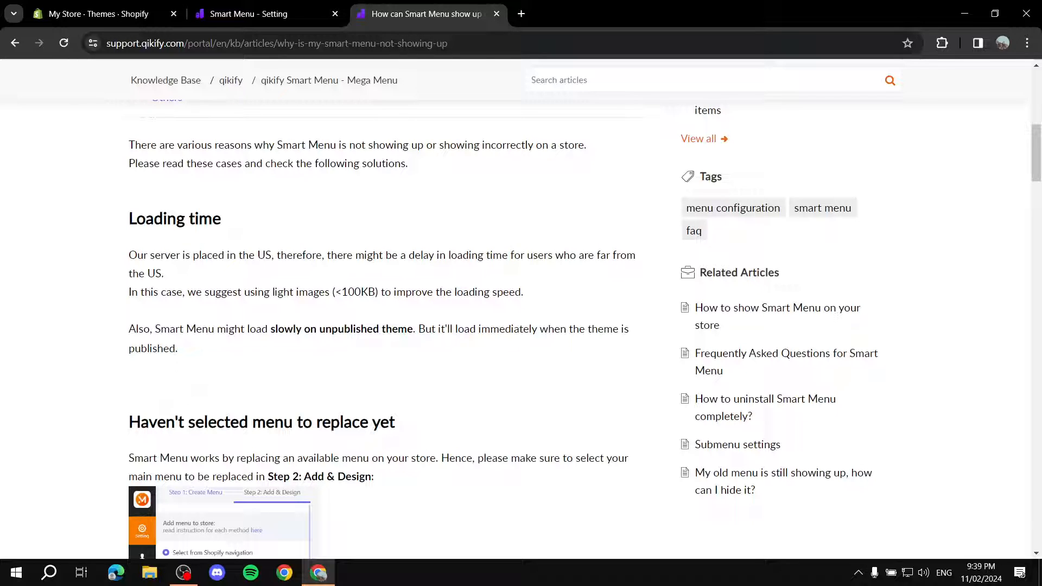
Step: Read the article's sections on selecting a menu to replace, unsupported themes, shared desktop and mobile navigation, and split main menus
scroll(380, 304, down, 4)
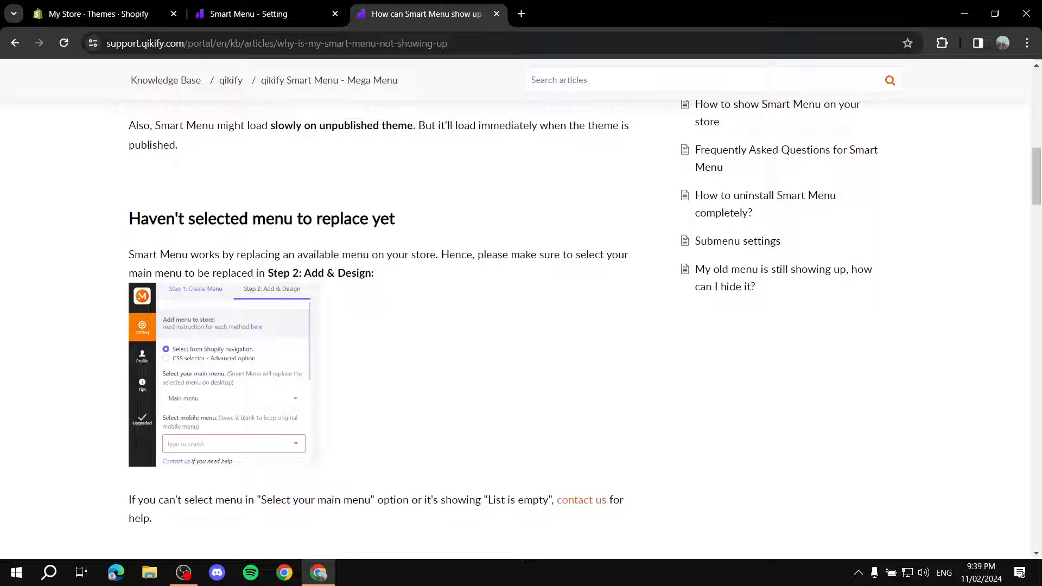
drag(129, 218, 395, 218)
scroll(395, 218, down, 5)
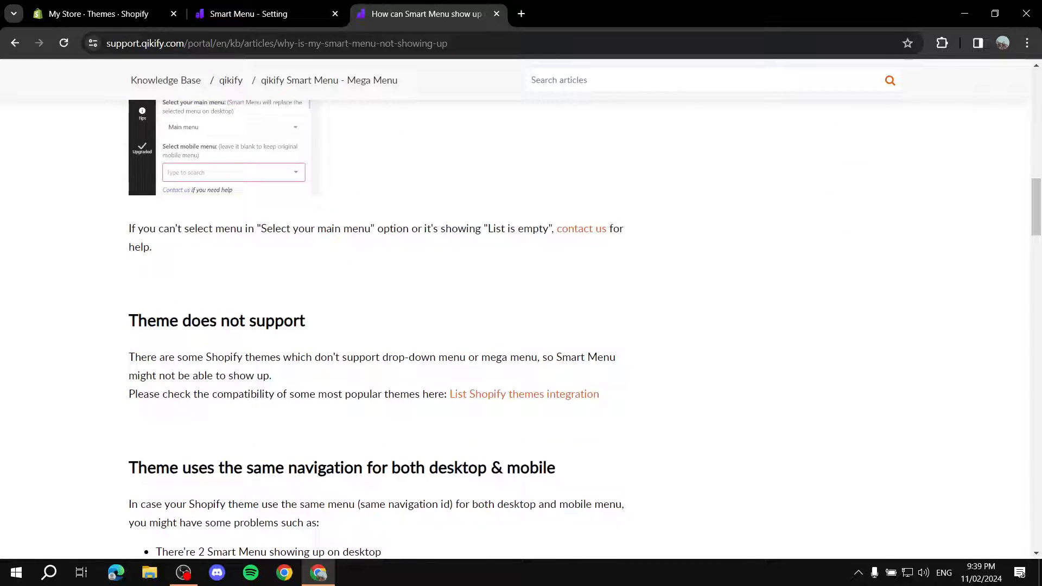
scroll(380, 326, down, 7)
scroll(380, 325, up, 4)
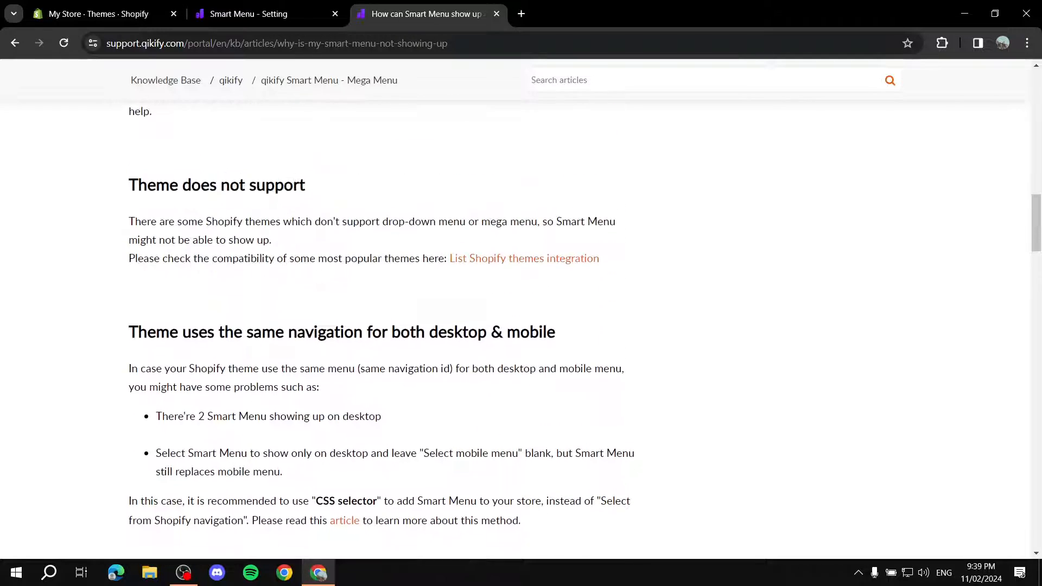
scroll(380, 326, down, 4)
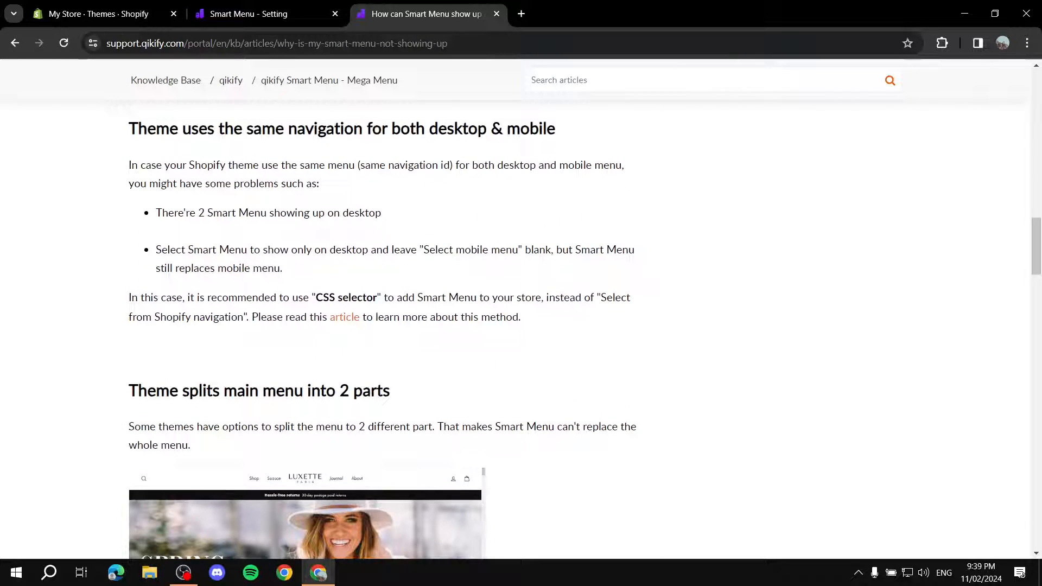
scroll(380, 326, up, 3)
scroll(380, 326, down, 5)
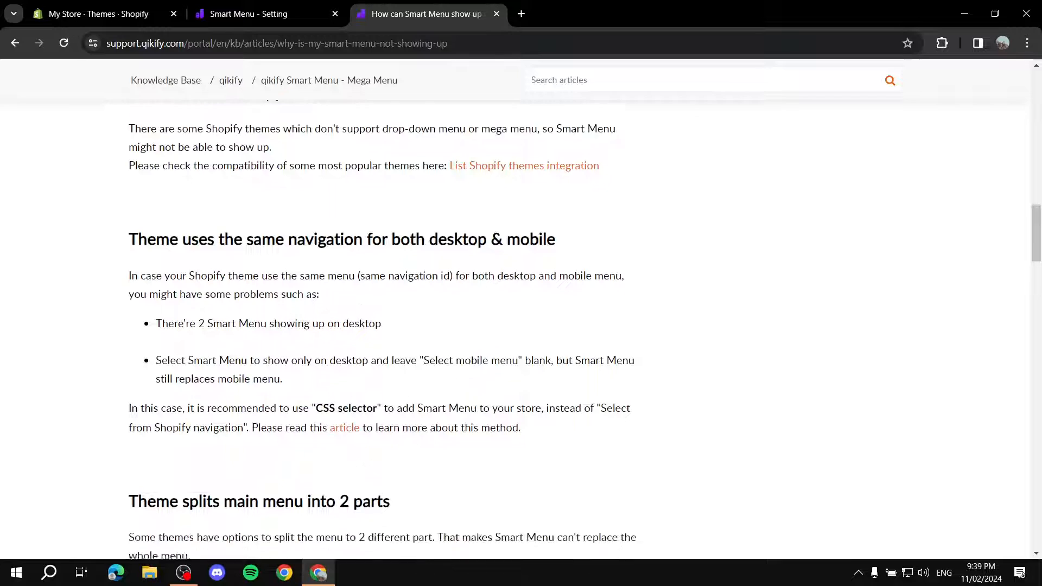
scroll(380, 326, up, 2)
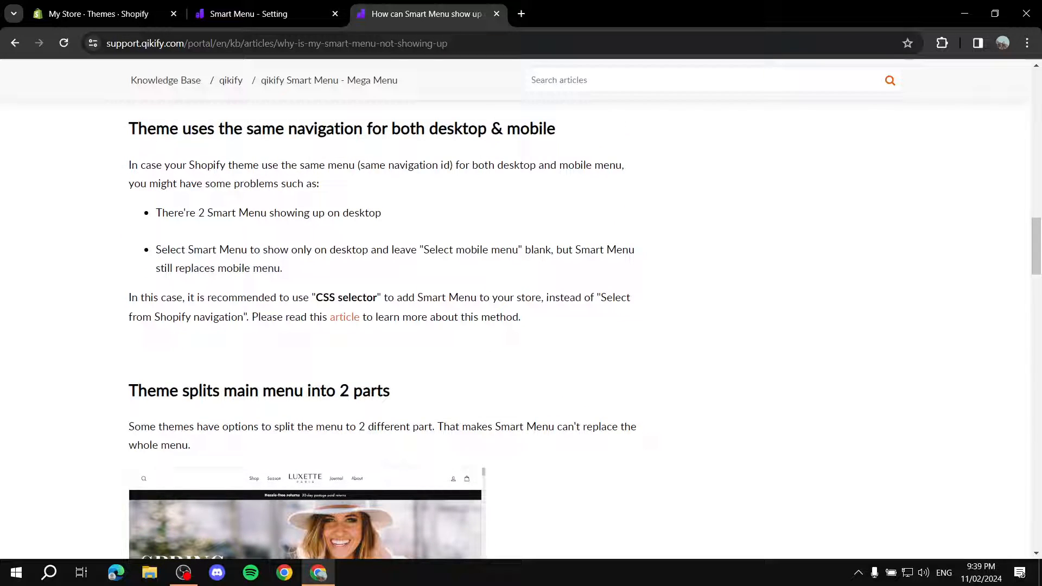
scroll(380, 326, down, 12)
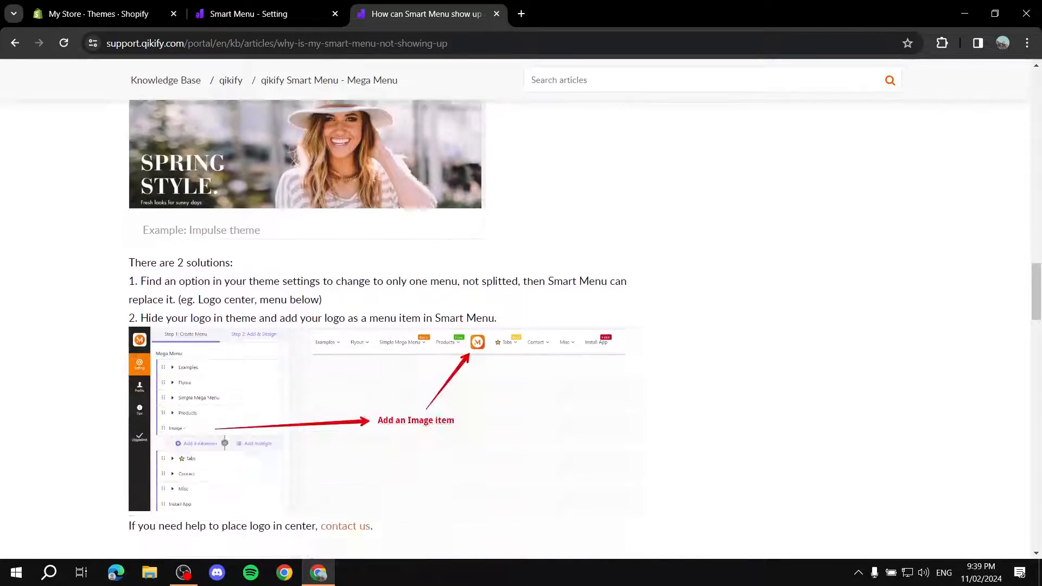
scroll(379, 326, up, 8)
scroll(380, 326, up, 20)
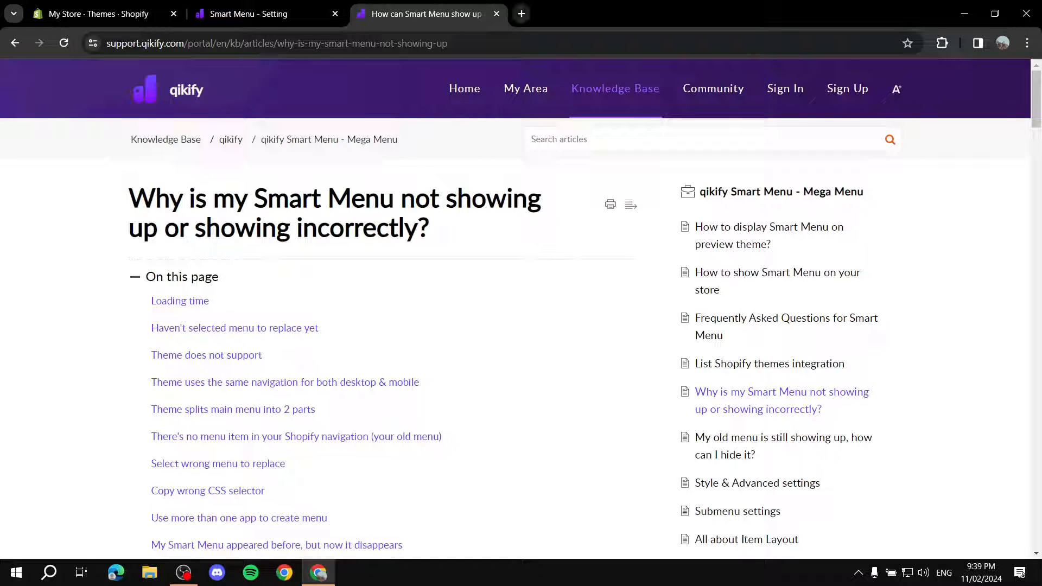
scroll(521, 326, down, 1)
scroll(521, 326, up, 1)
Step: Return to the Shopify Themes page and open a preview of the Dawn theme
click(98, 15)
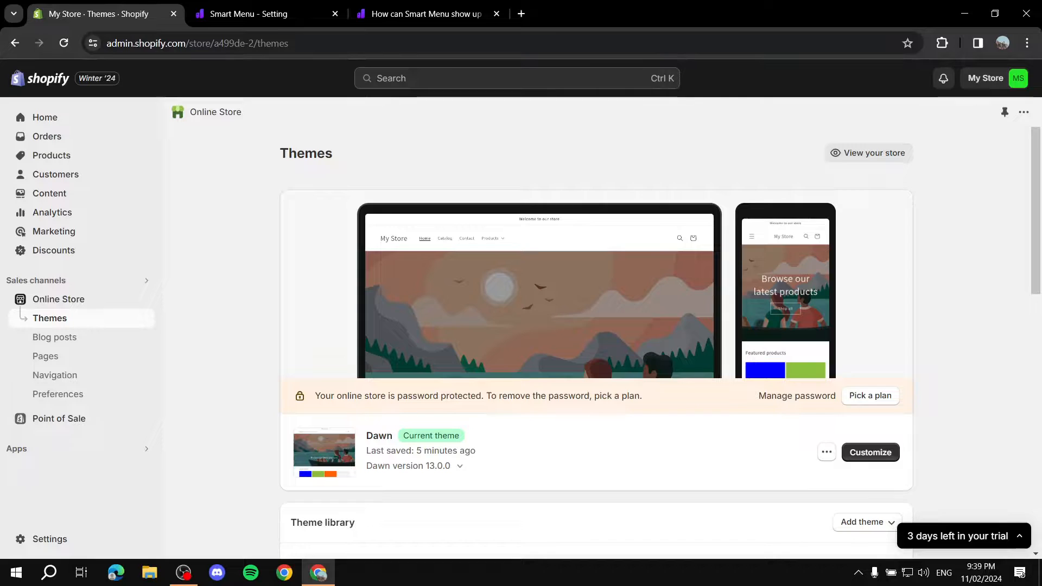
click(826, 452)
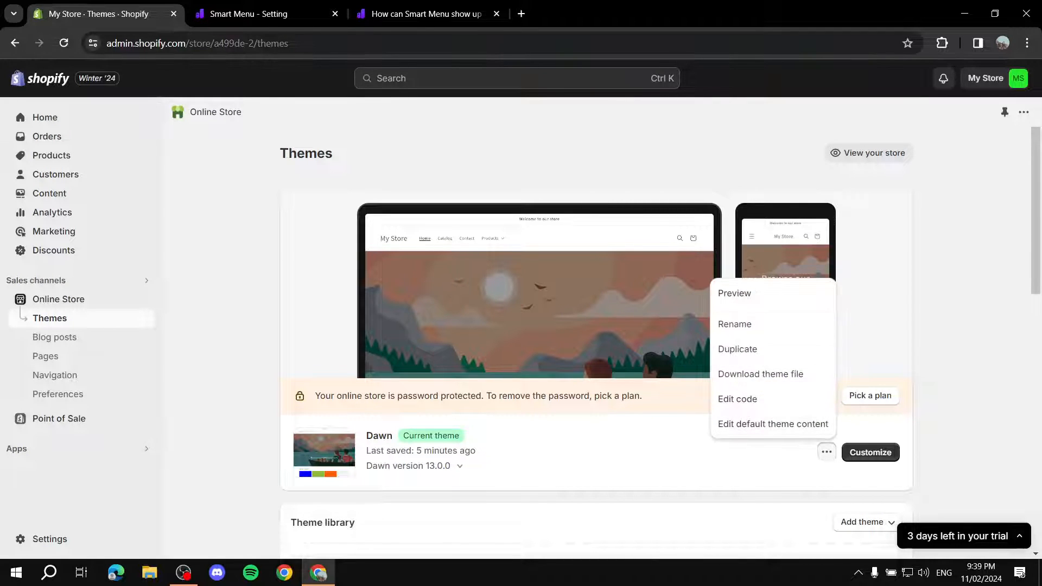
click(734, 293)
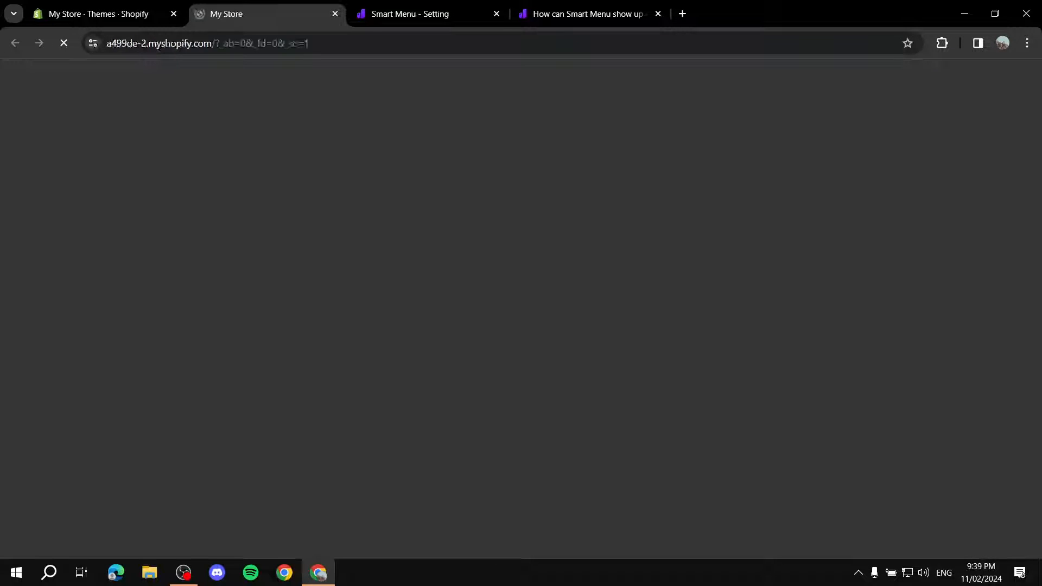